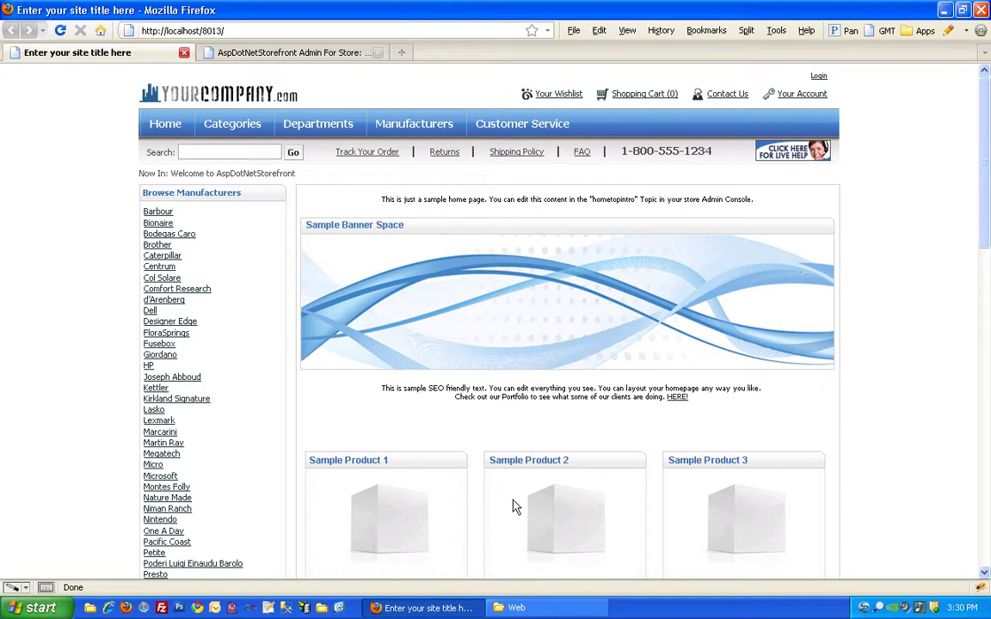
Switch to the file explorer window showing the site's Web folder and open its skins folder.
click(535, 609)
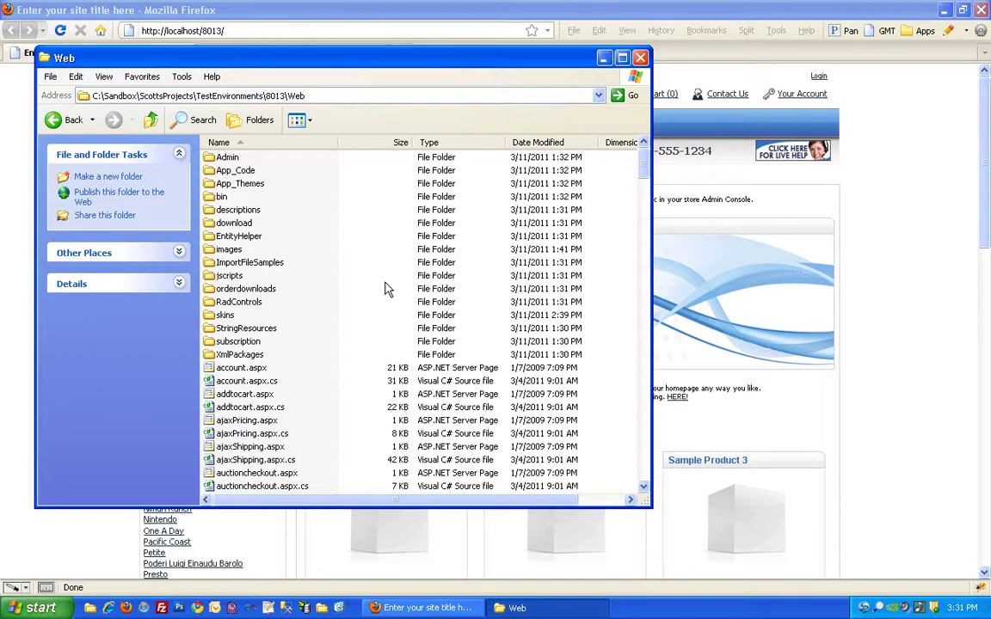
drag(368, 60, 628, 113)
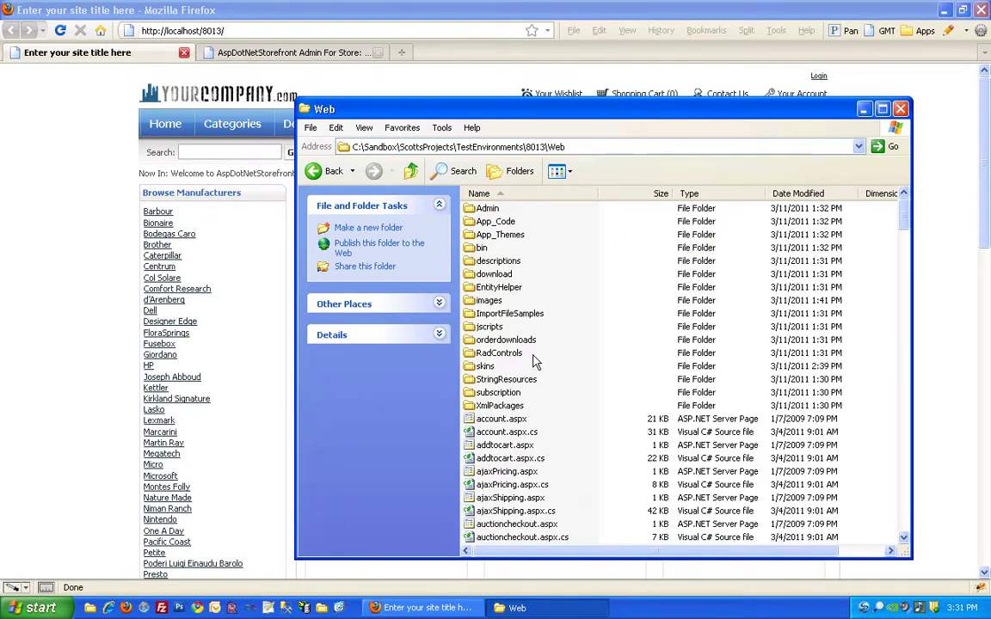
click(499, 370)
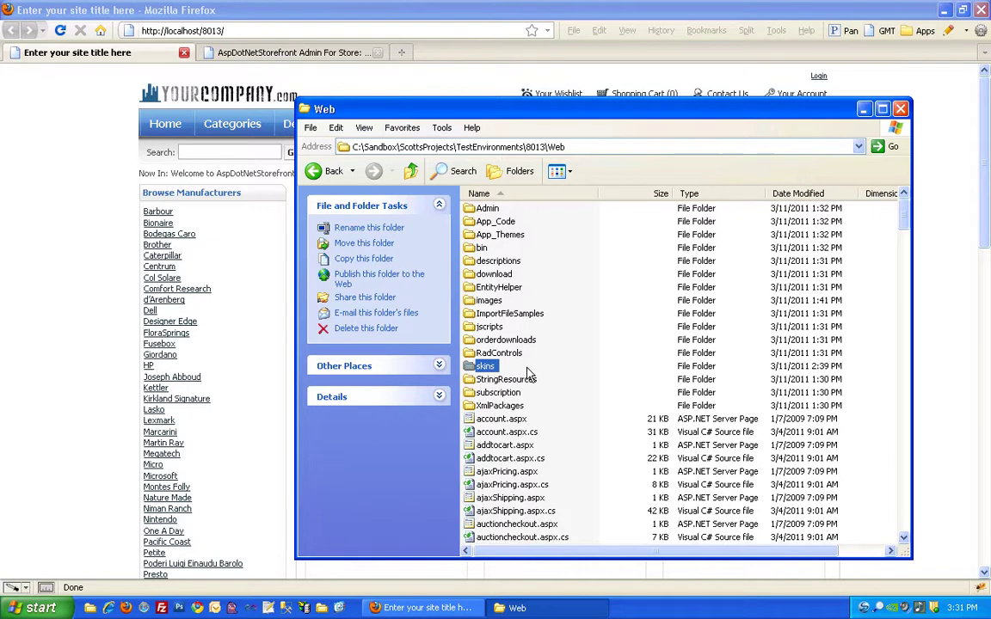
double_click(489, 368)
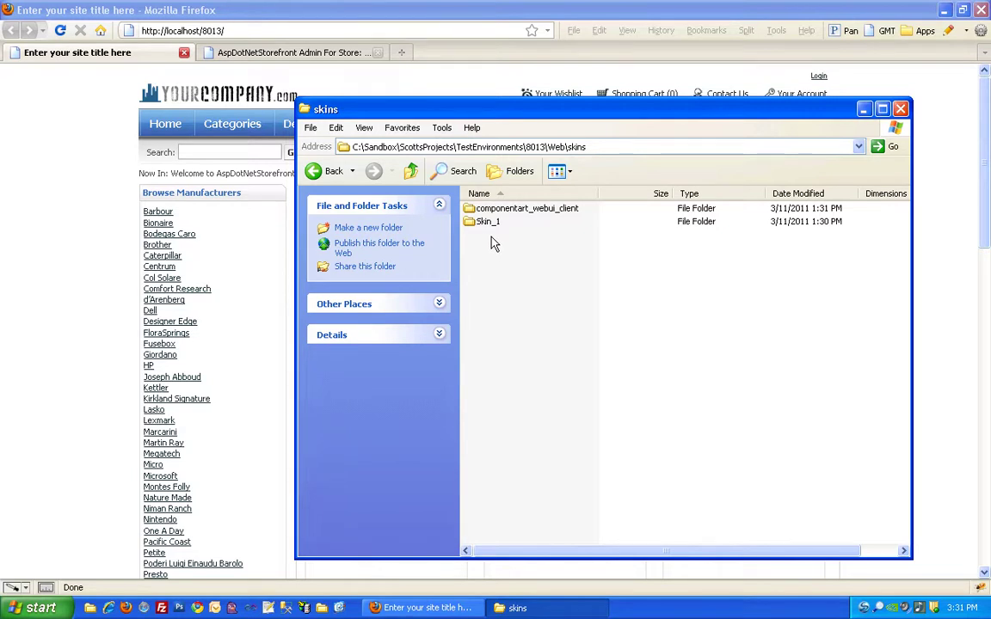
Duplicate the Skin_1 folder inside the skins folder.
click(488, 222)
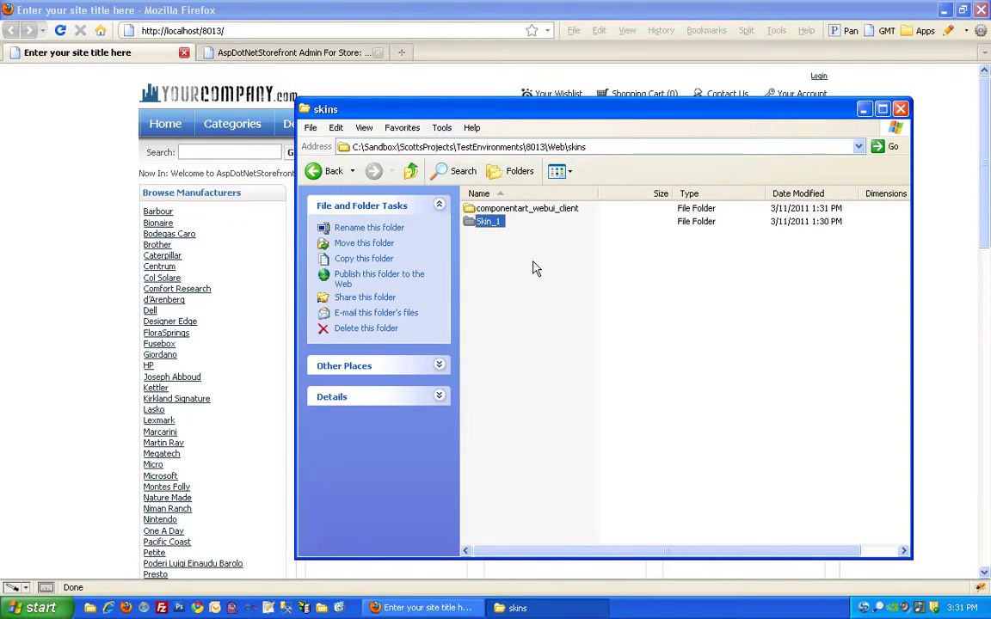
key(ctrl+c)
key(ctrl+v)
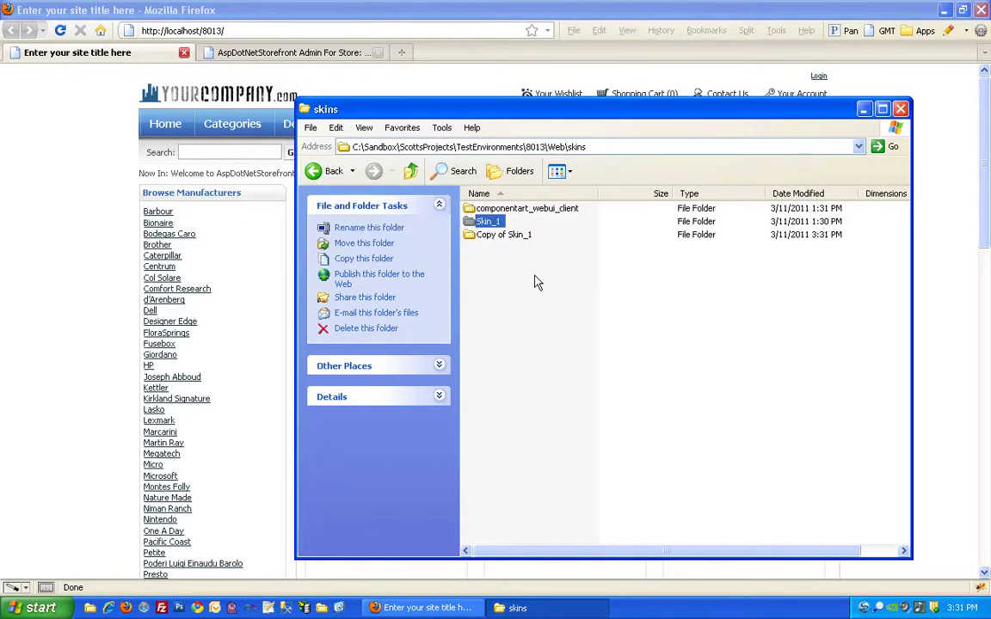
Rename the copied skin folder as Skin_2.
click(511, 240)
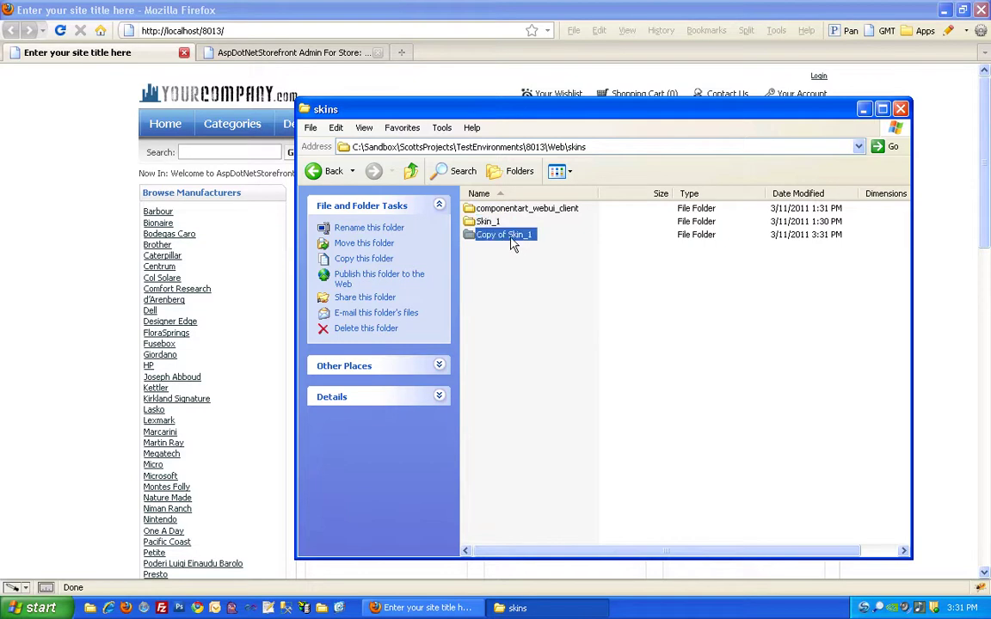
click(511, 241)
drag(509, 235, 474, 241)
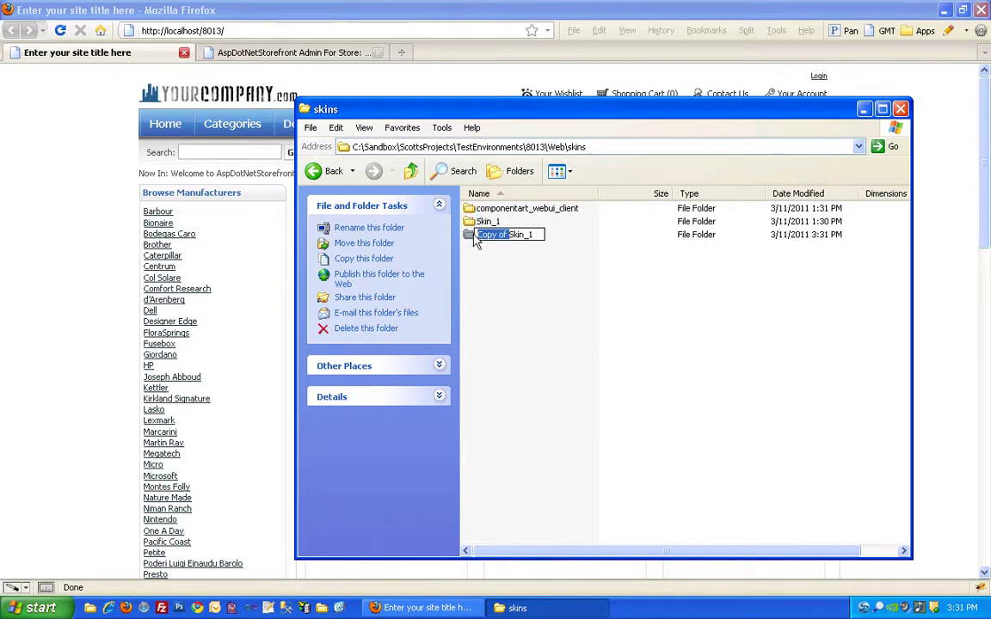
key(Delete)
key(BackSpace)
text(2)
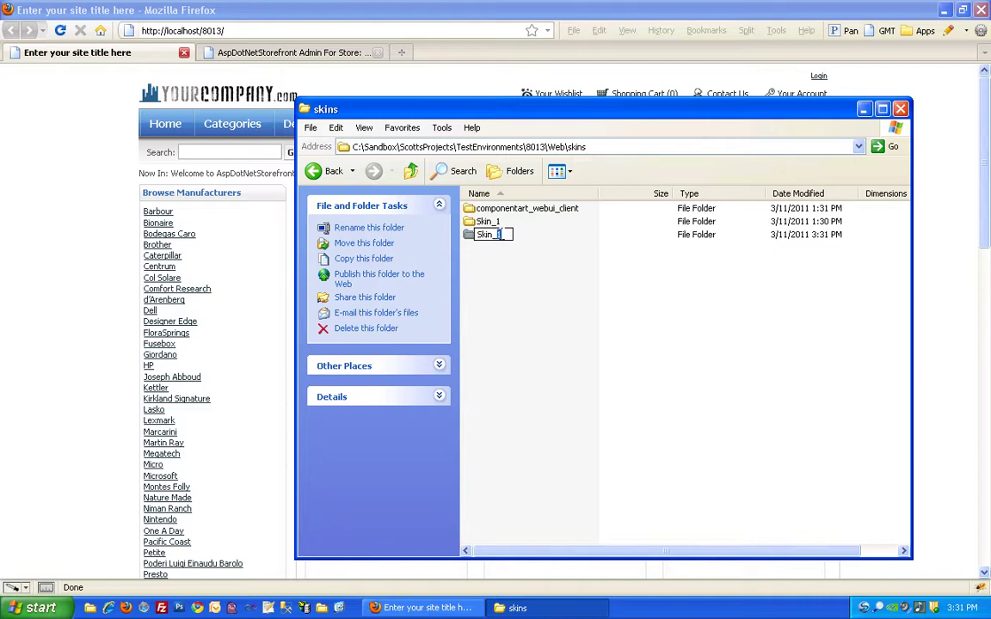
click(502, 262)
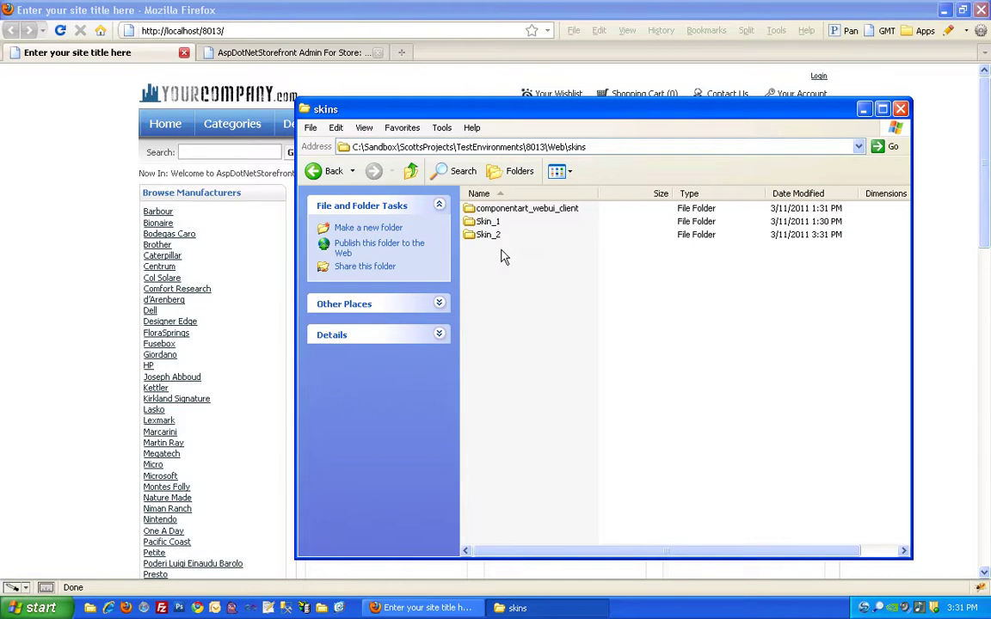
Switch to the store's admin site in Firefox and search the AppConfig parameters for "skinid".
click(123, 233)
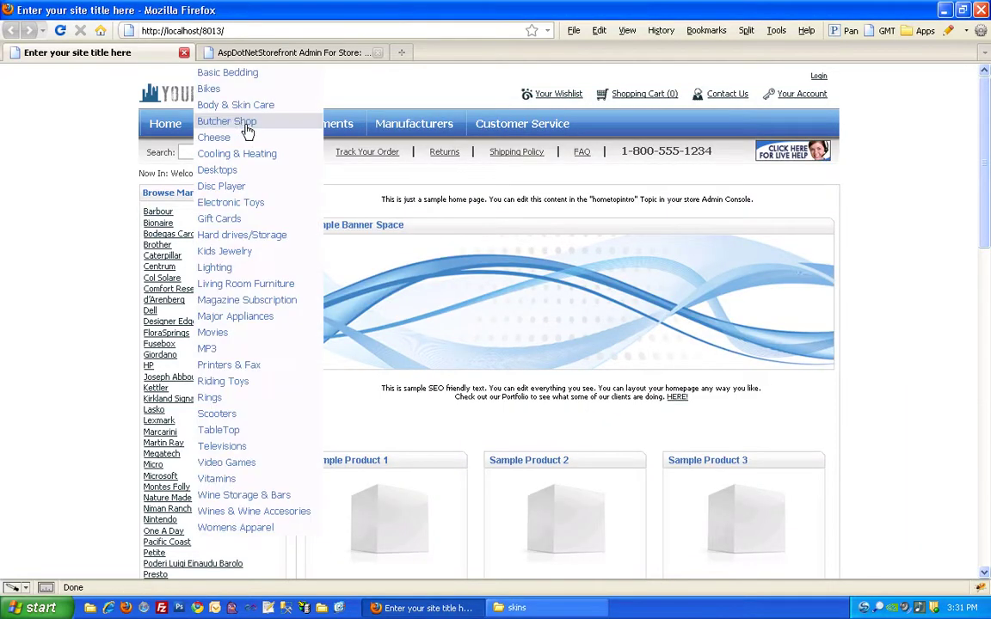
click(283, 53)
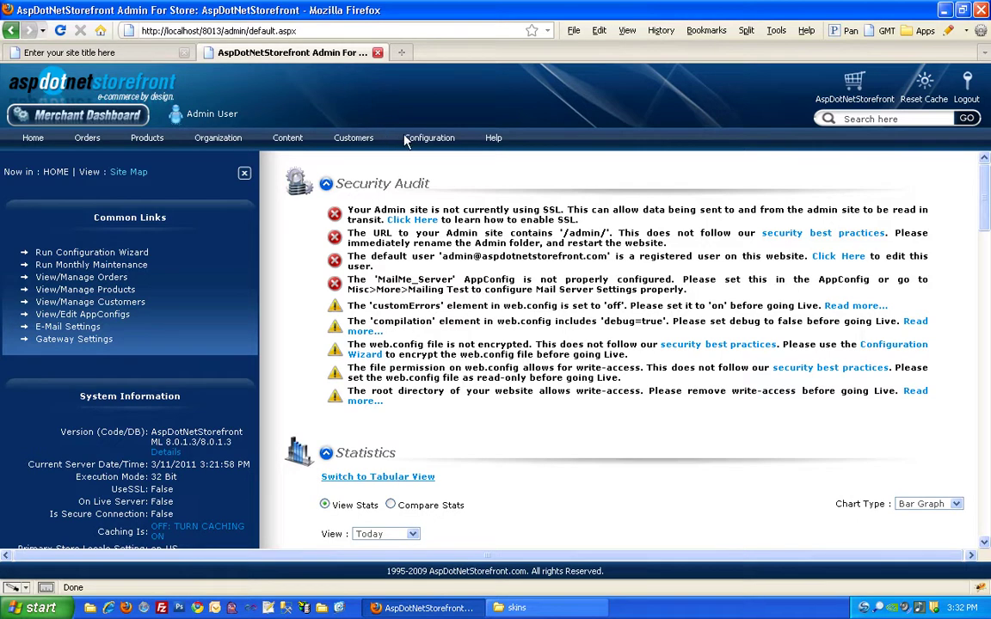
mouse_move(416, 140)
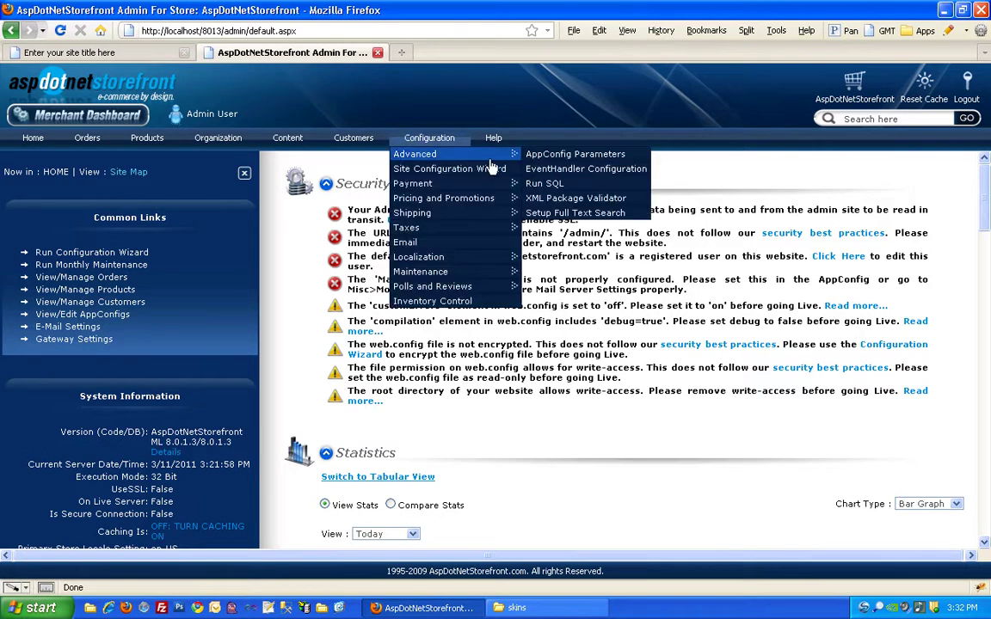
click(535, 158)
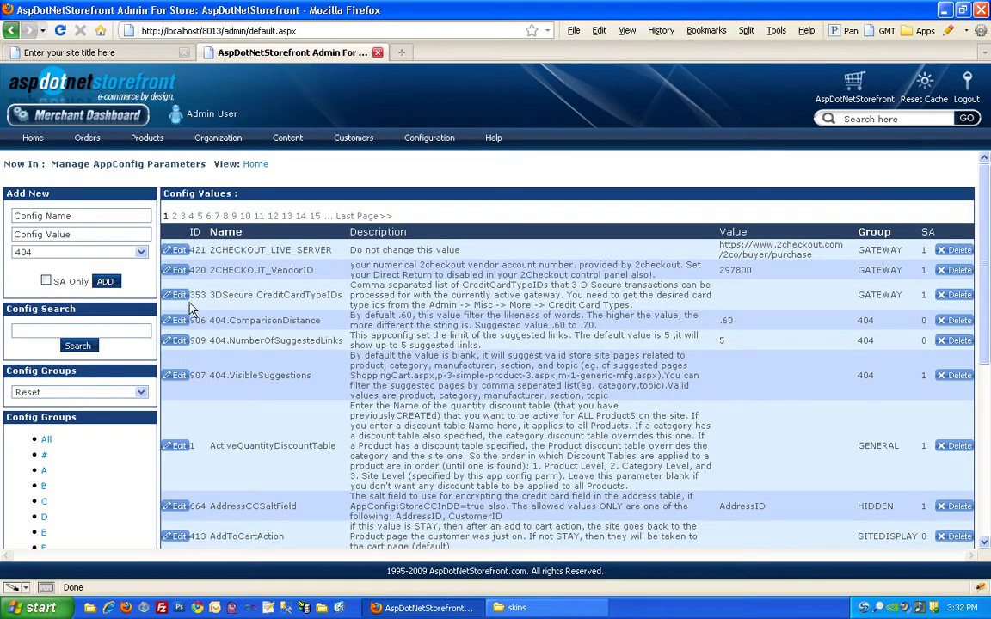
click(139, 334)
text(skinid)
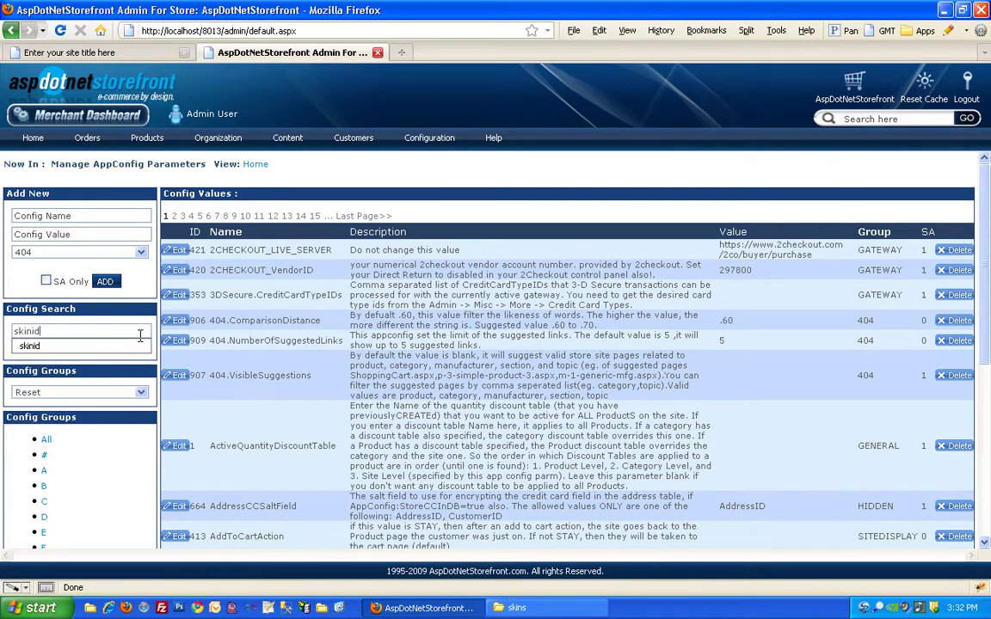
key(Return)
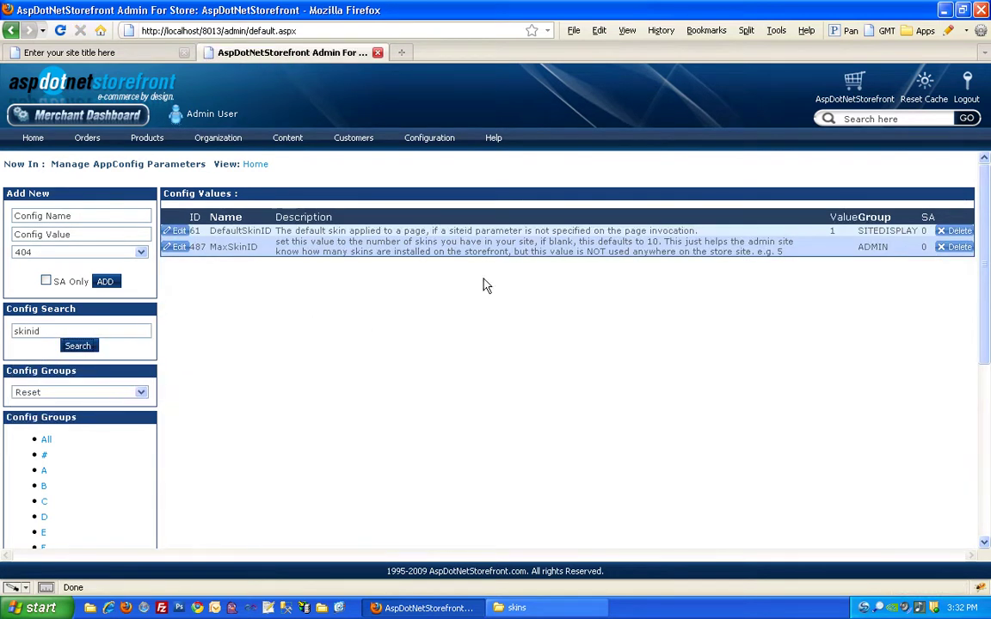
Set the DefaultSkinID parameter's value to 2 and save the change.
click(177, 230)
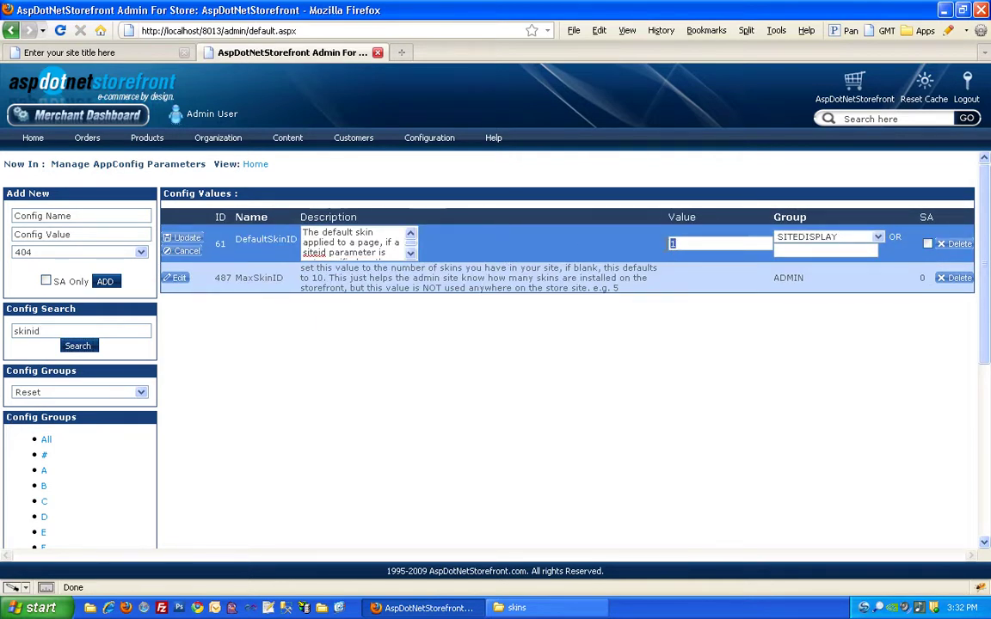
text(2)
click(184, 237)
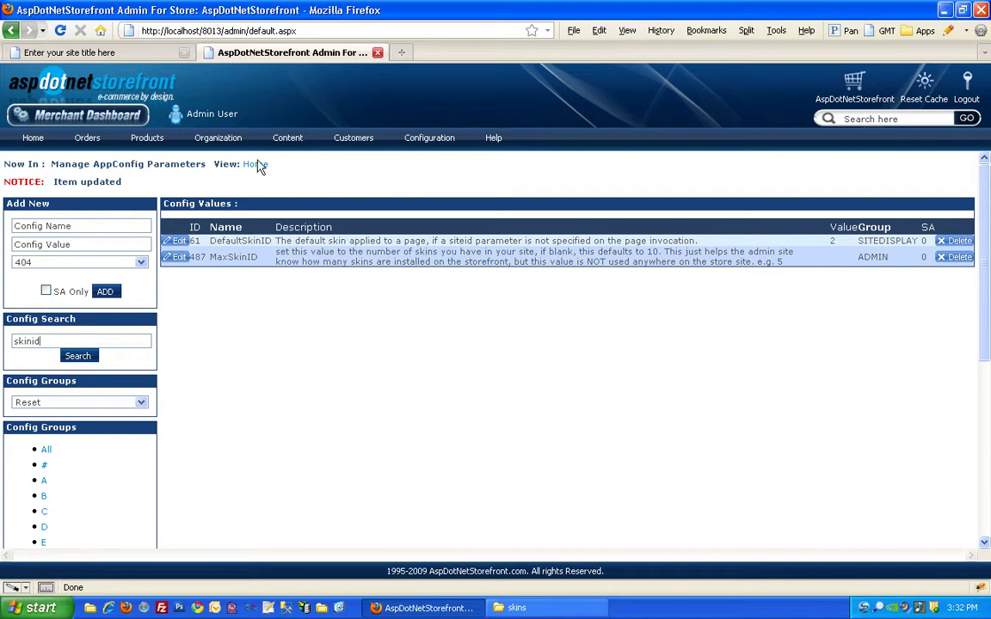
Delete the storefront site's domain cookies and reload its home page so the new default skin is used.
click(151, 54)
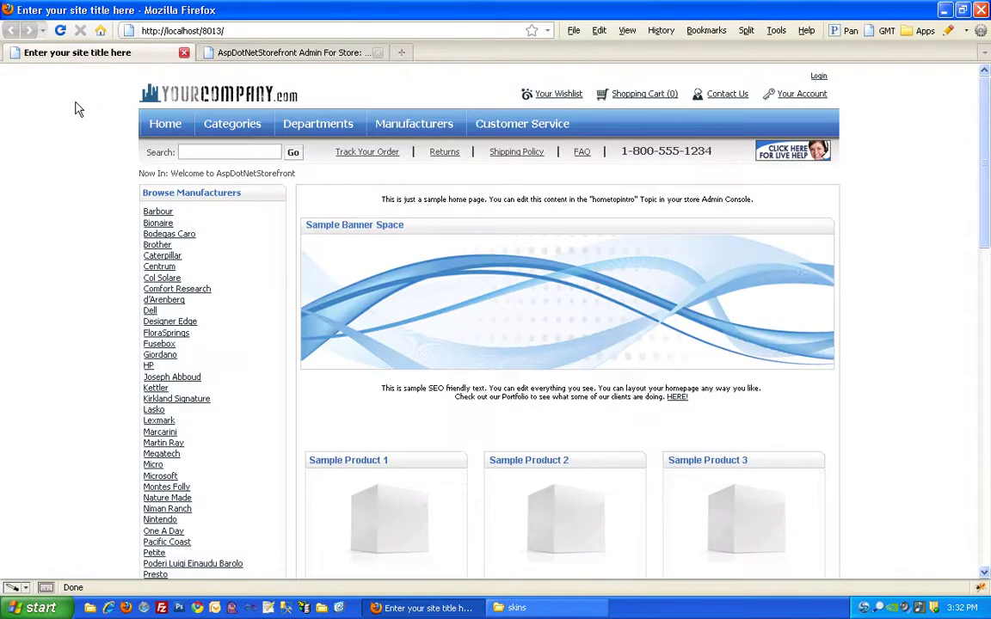
click(60, 31)
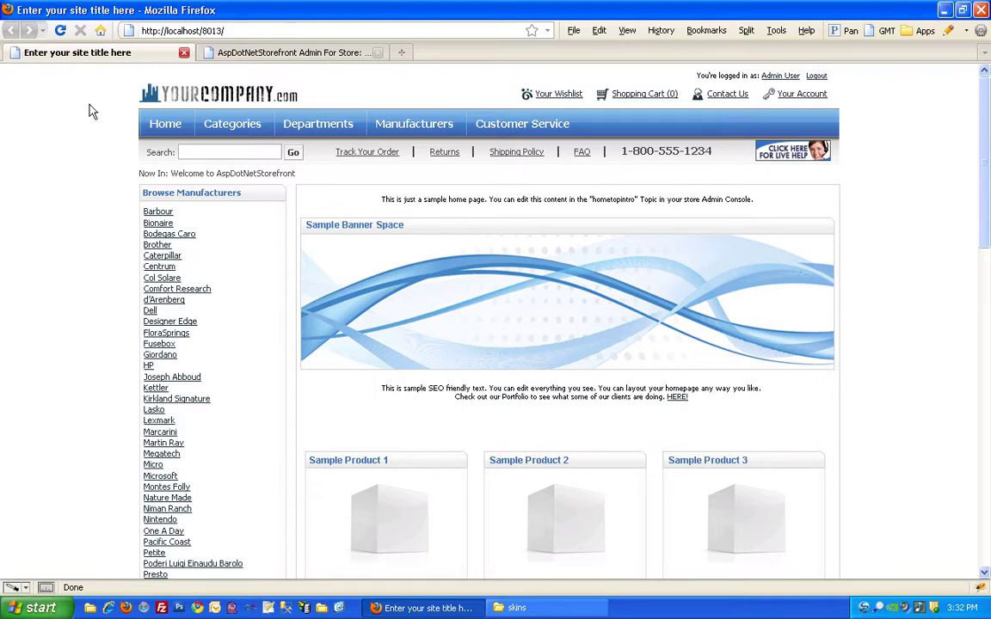
click(949, 31)
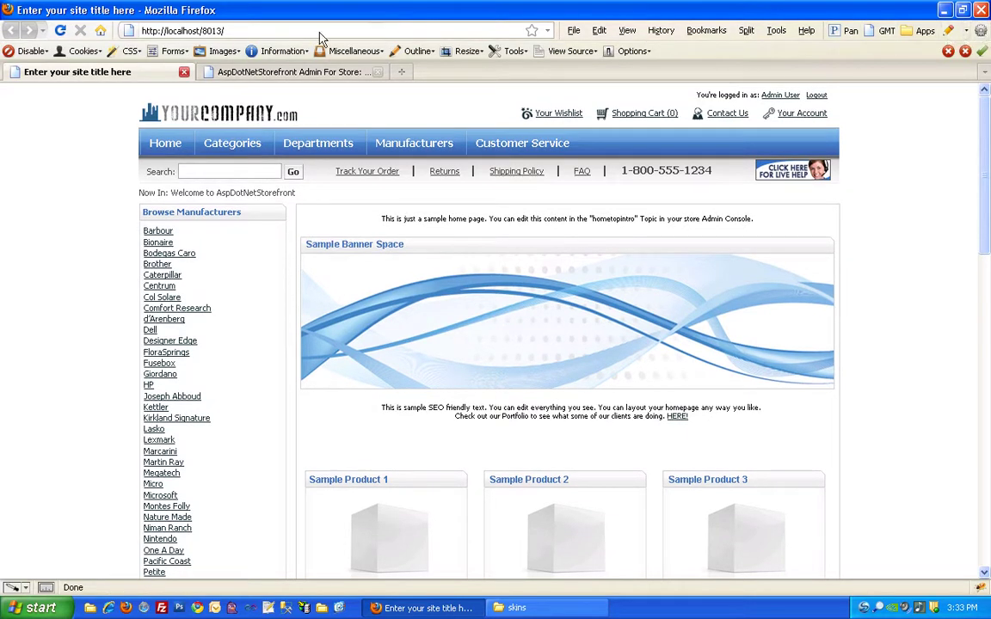
click(84, 51)
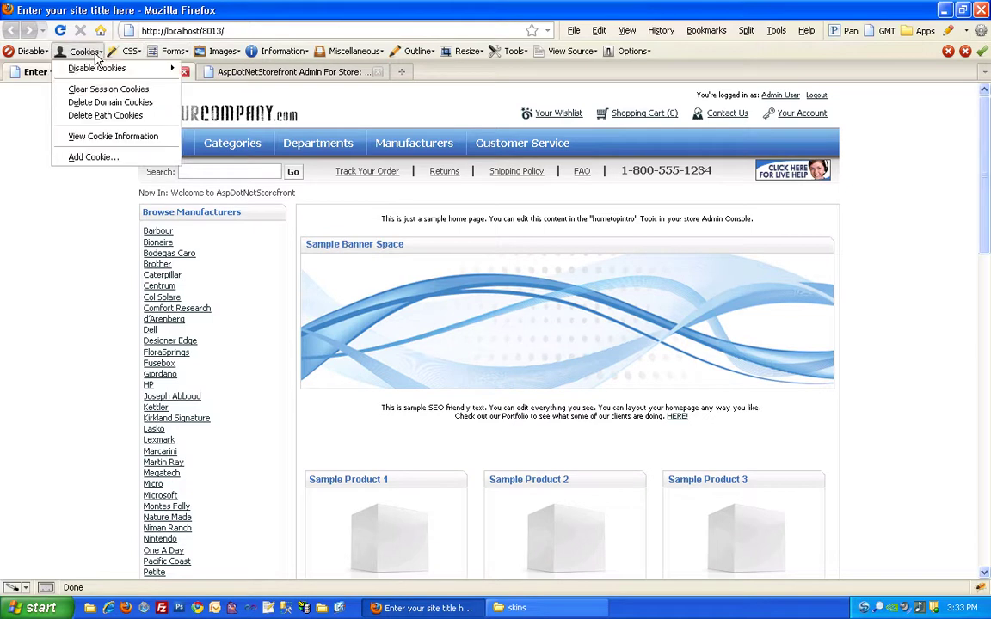
click(98, 105)
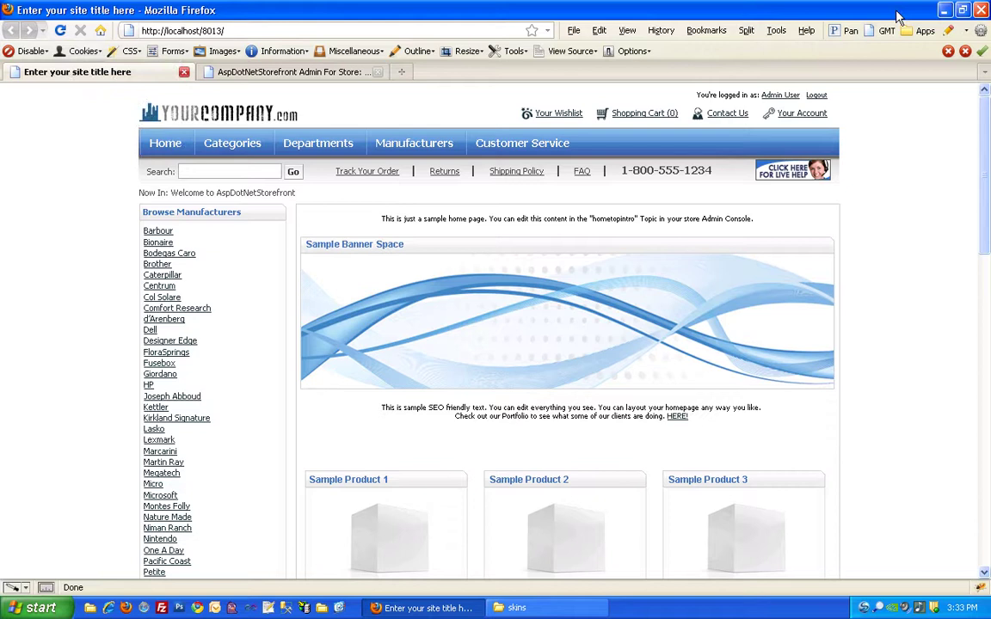
click(60, 30)
click(981, 31)
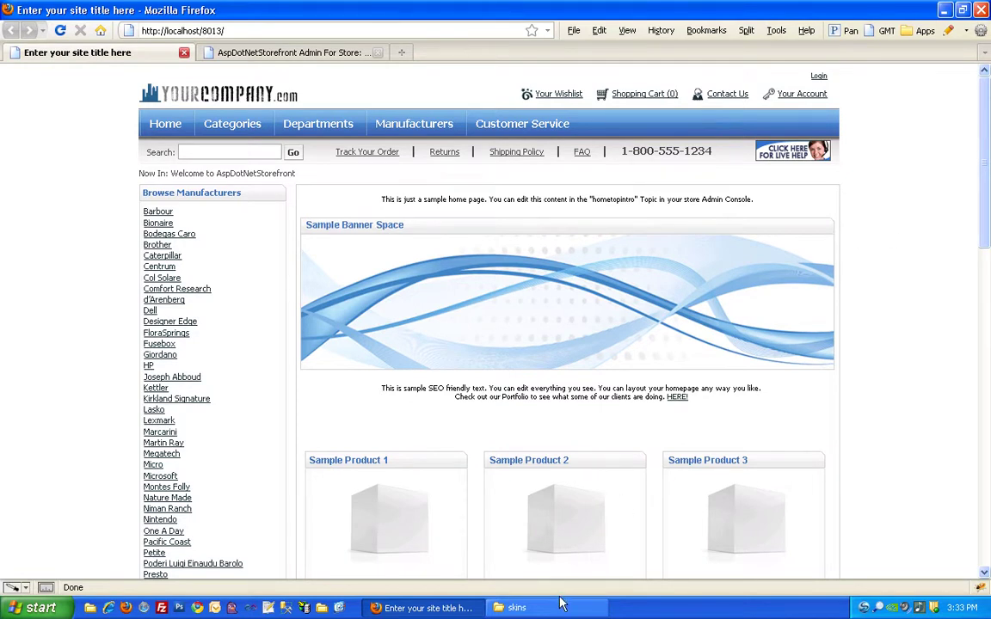
Switch back to the file explorer window with the skins folder and open the Skin_2 folder.
click(511, 607)
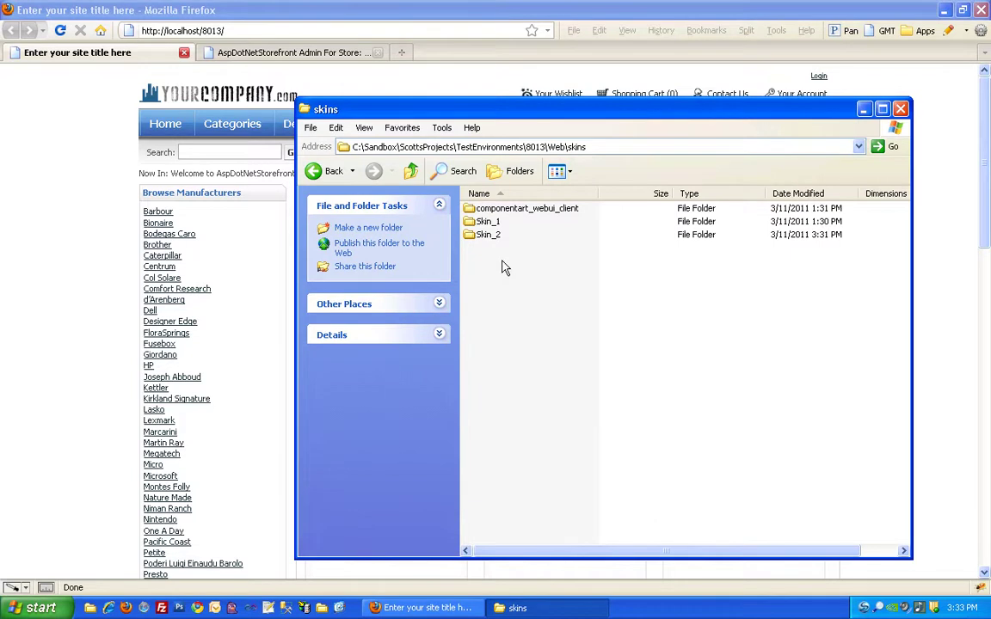
mouse_move(490, 242)
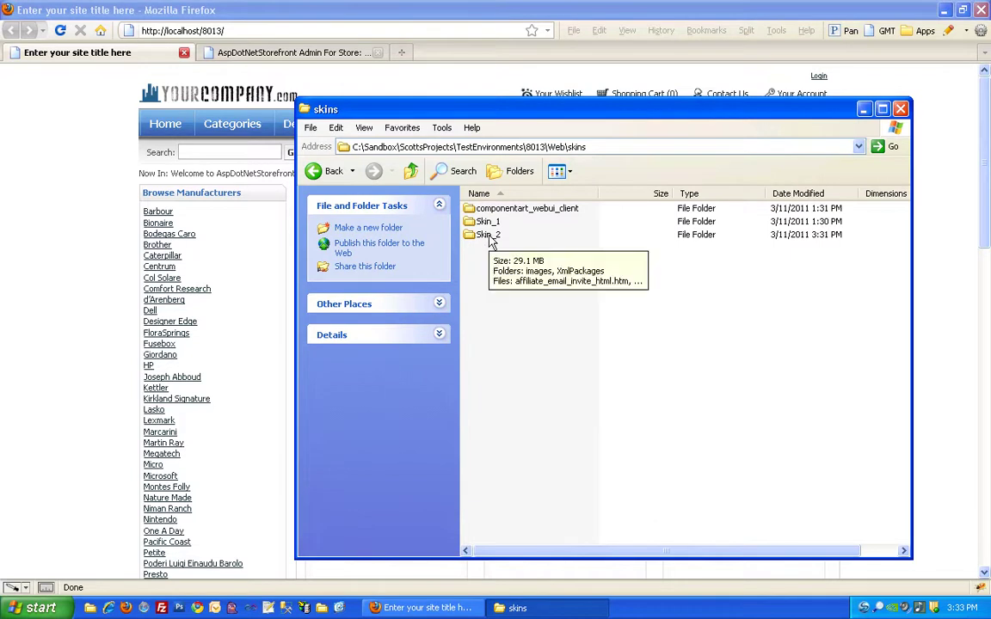
drag(537, 109, 329, 109)
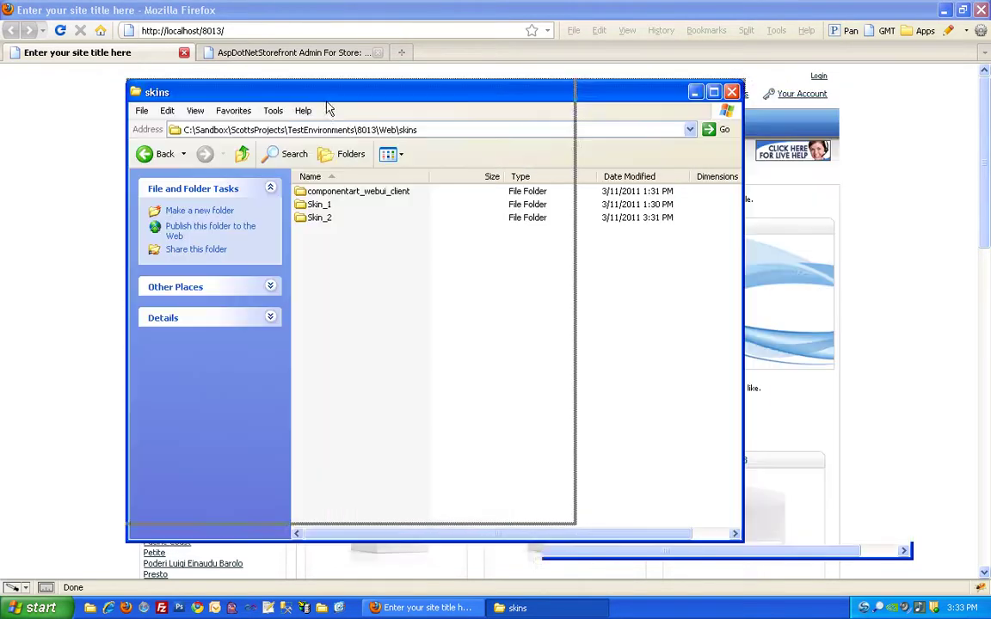
double_click(324, 217)
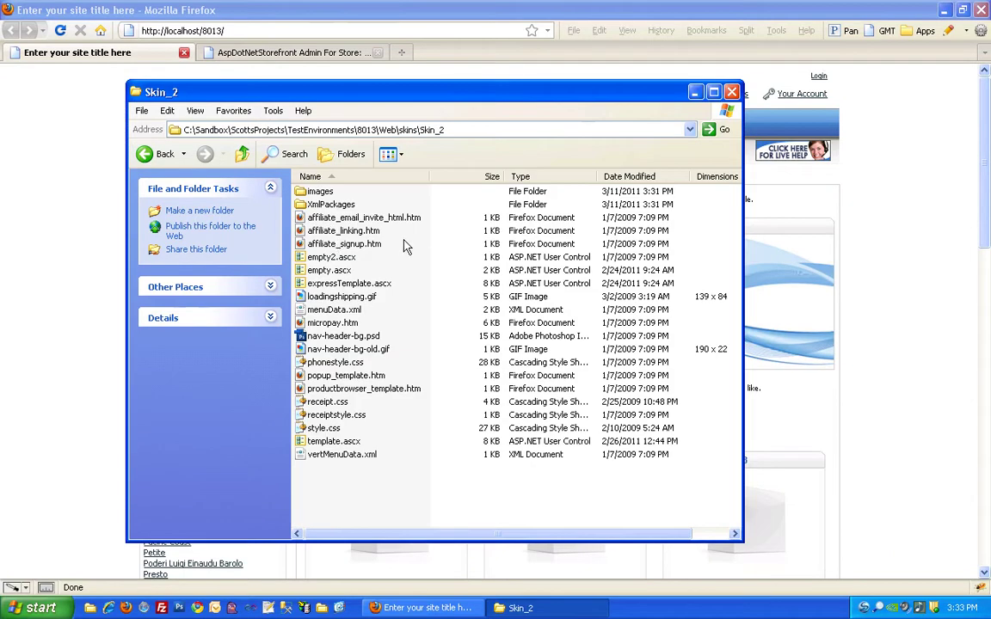
mouse_move(407, 247)
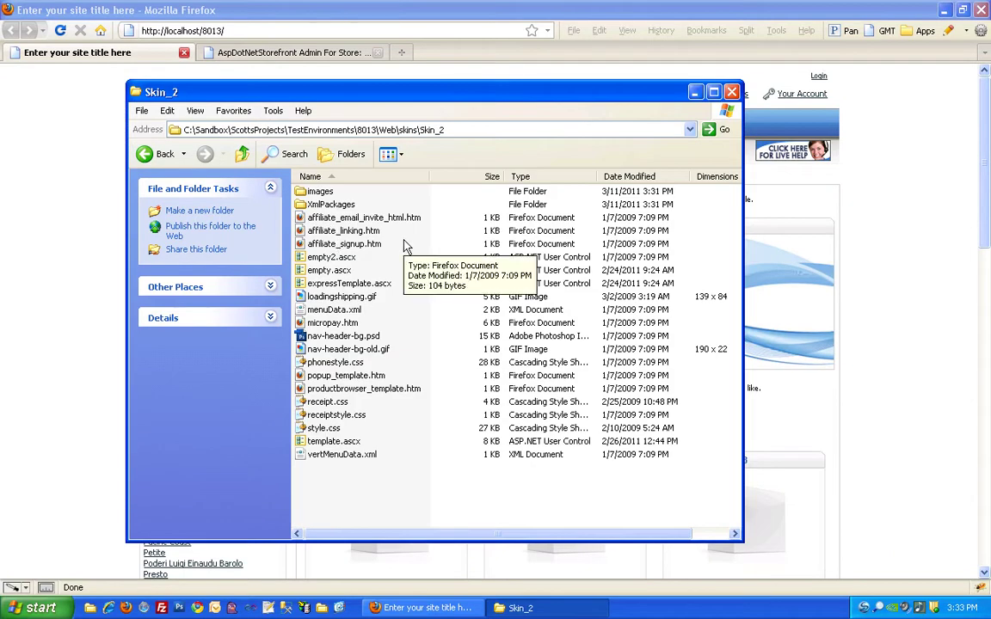
Locate the style.css and template.ascx files in the Skin_2 folder.
click(323, 430)
click(328, 441)
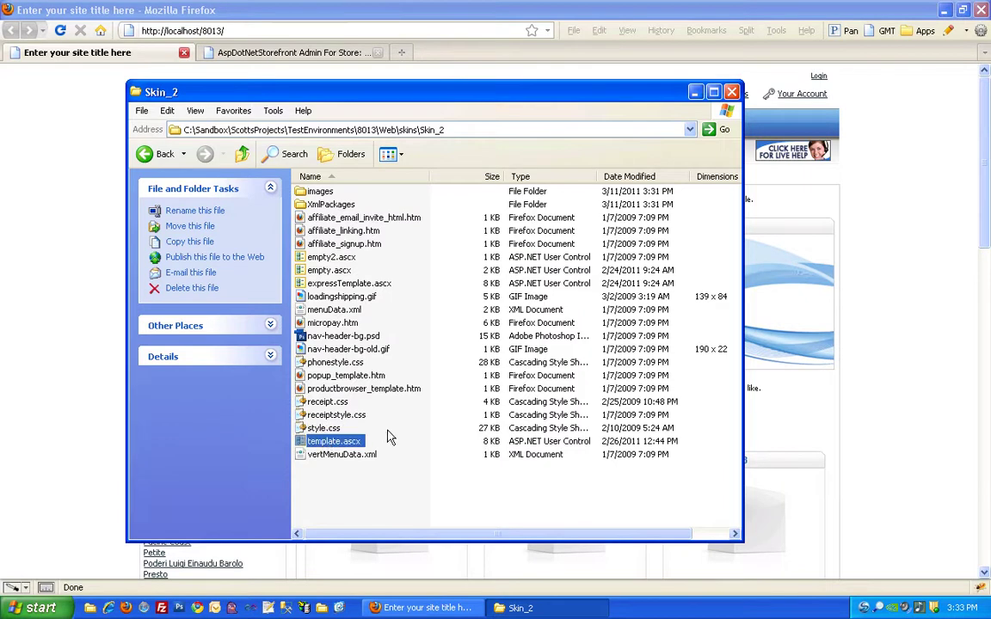
mouse_move(390, 440)
drag(484, 96, 661, 95)
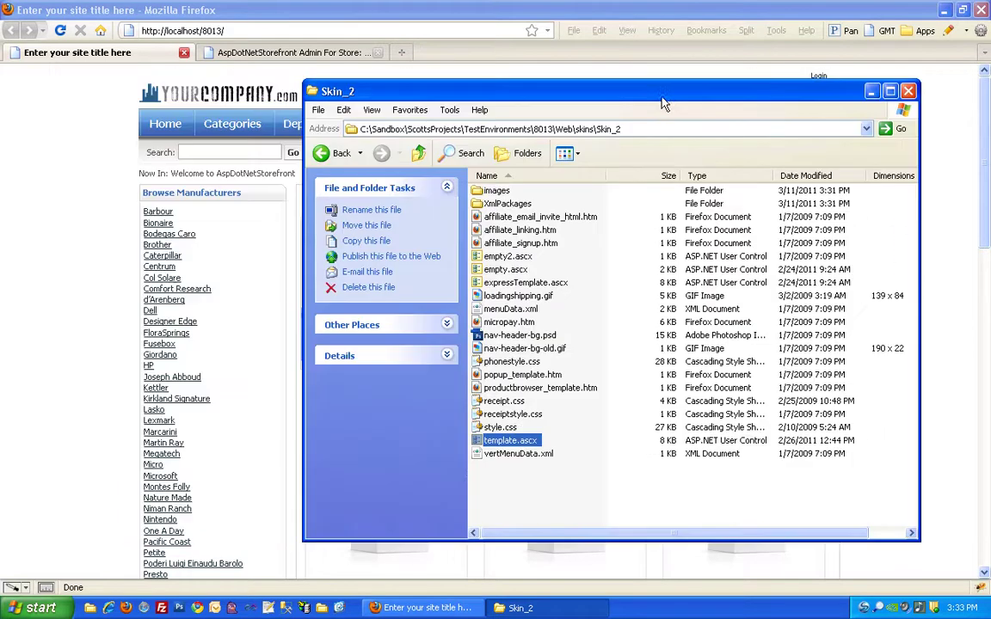
click(568, 478)
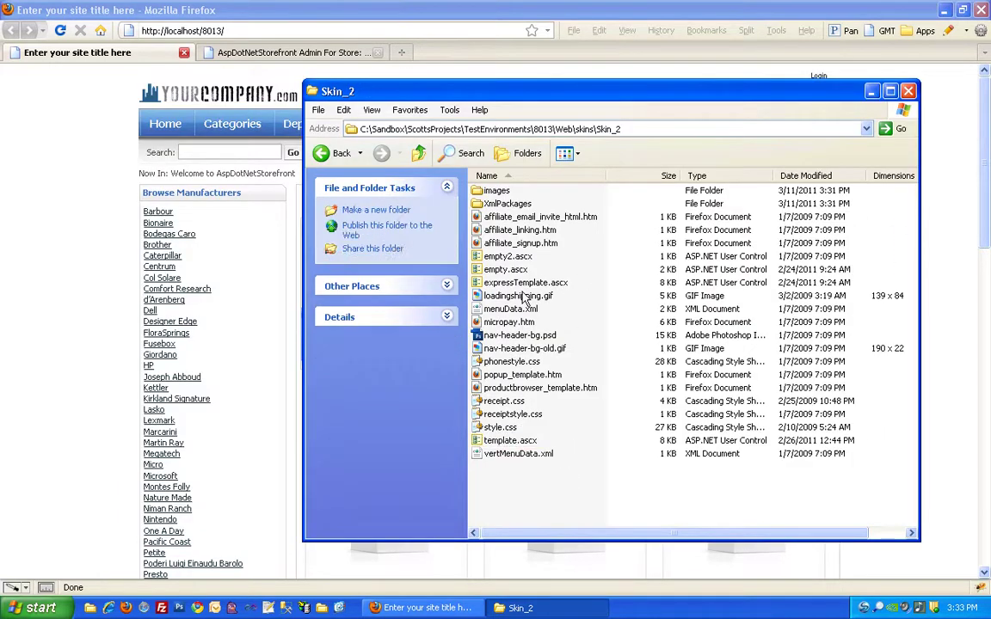
Open the XmlPackages folder inside Skin_2 and select the rev.categories.xml.config file.
click(509, 204)
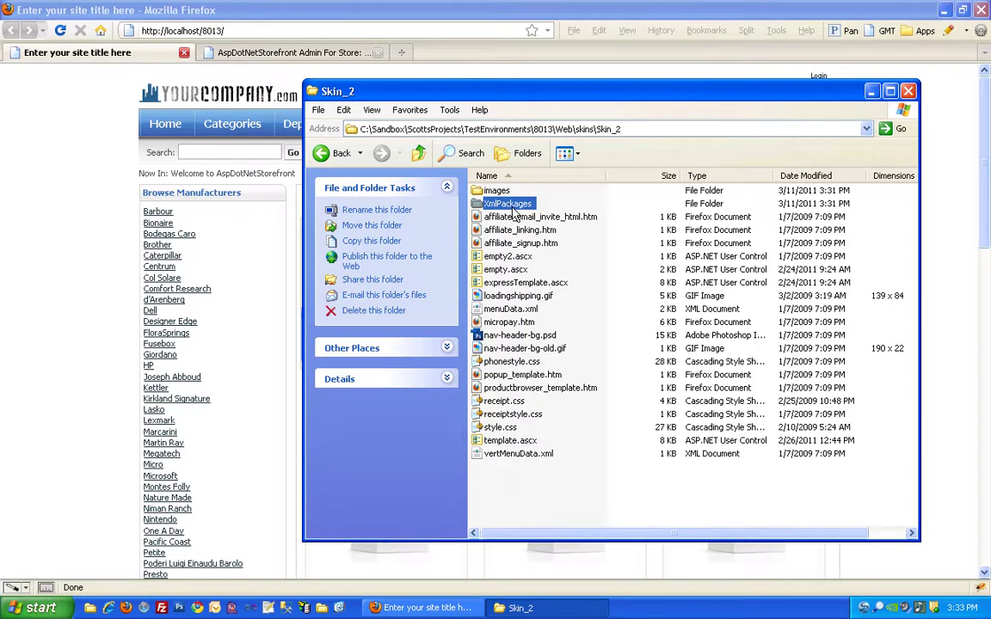
double_click(510, 205)
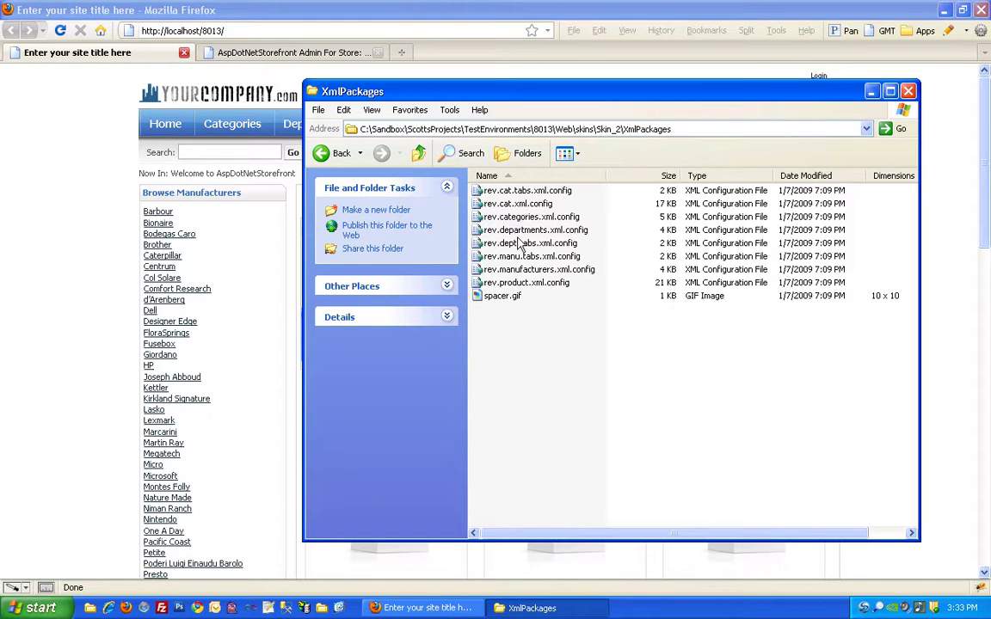
click(531, 219)
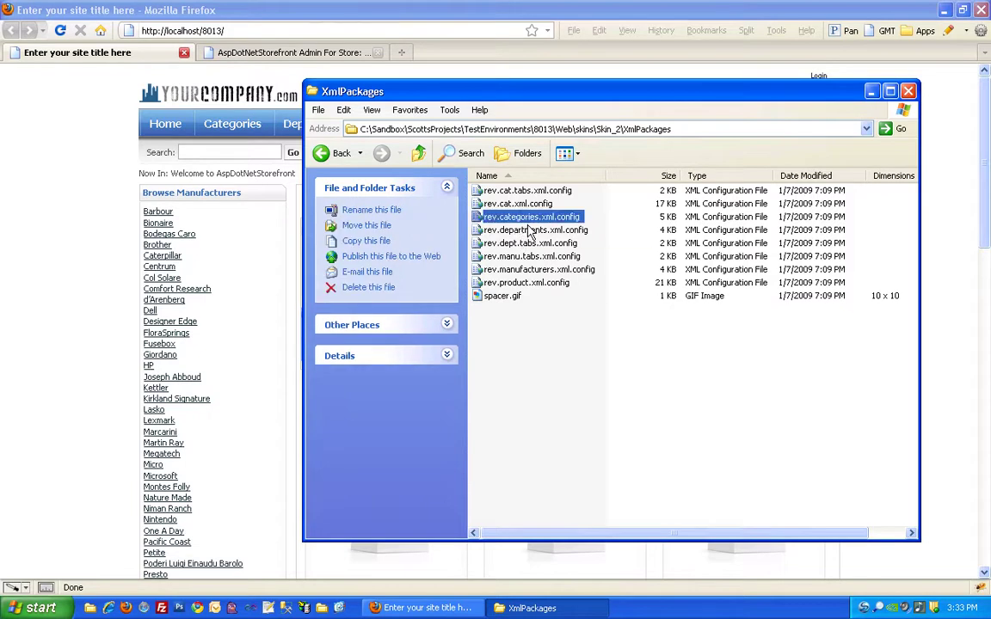
Select the rev.departments and rev.manufacturers package files, and check the manufacturer and category lists they relate to on the storefront home page.
click(534, 230)
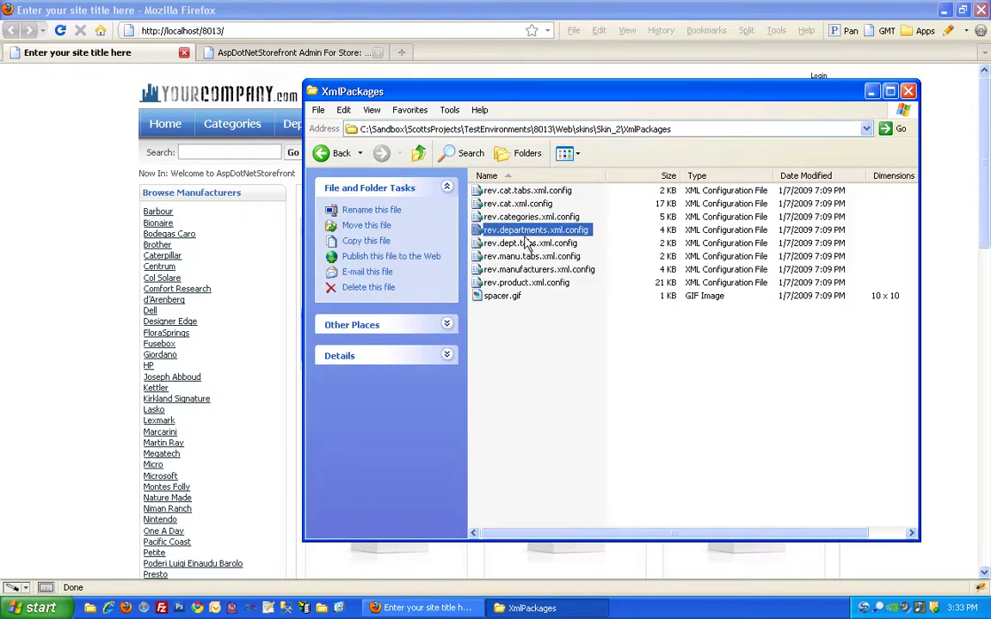
click(527, 270)
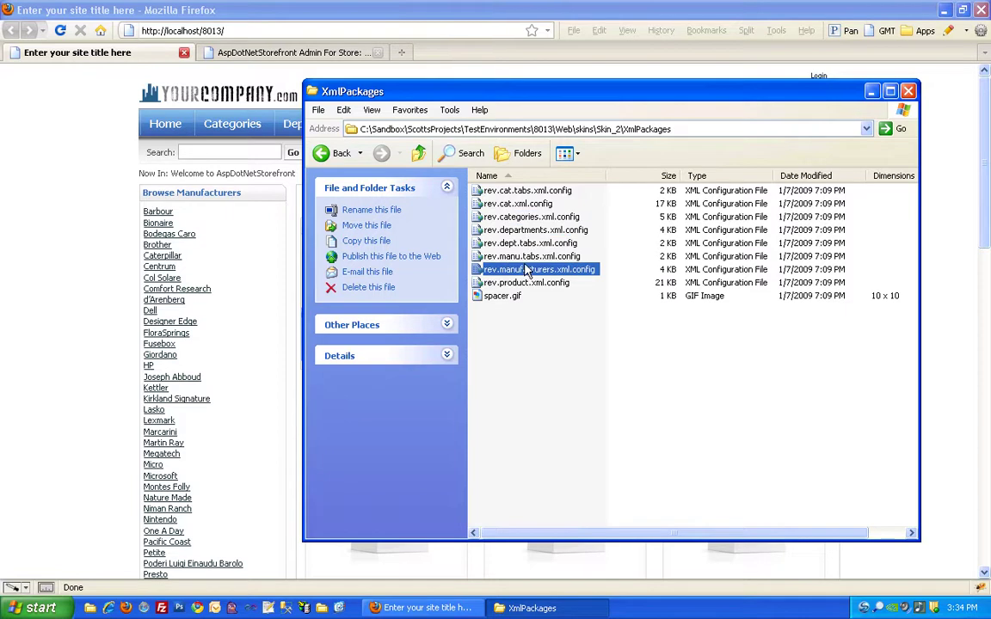
click(126, 244)
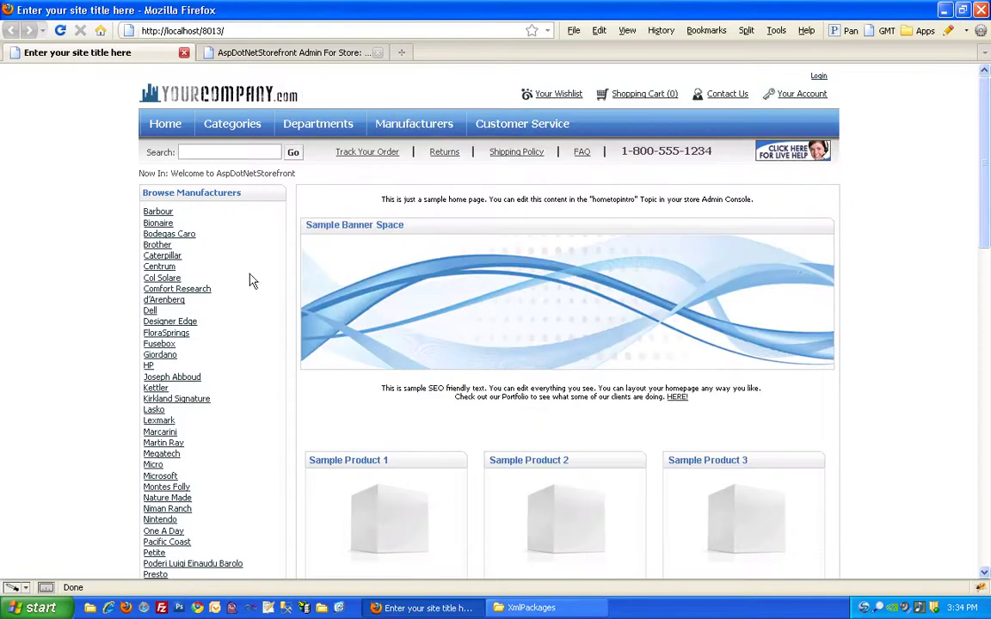
scroll(117, 292, down, 15)
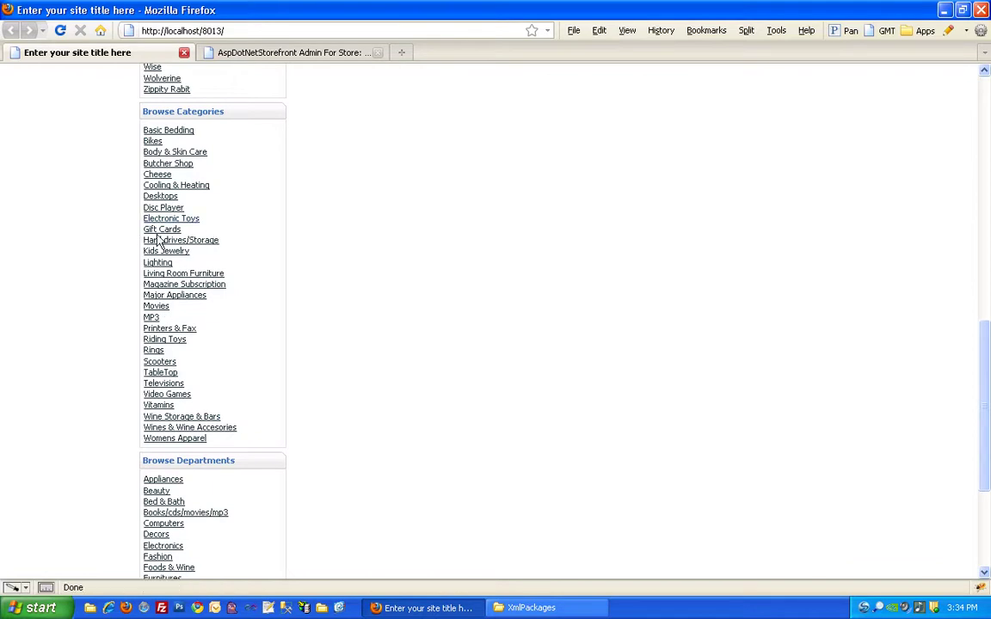
scroll(117, 248, up, 5)
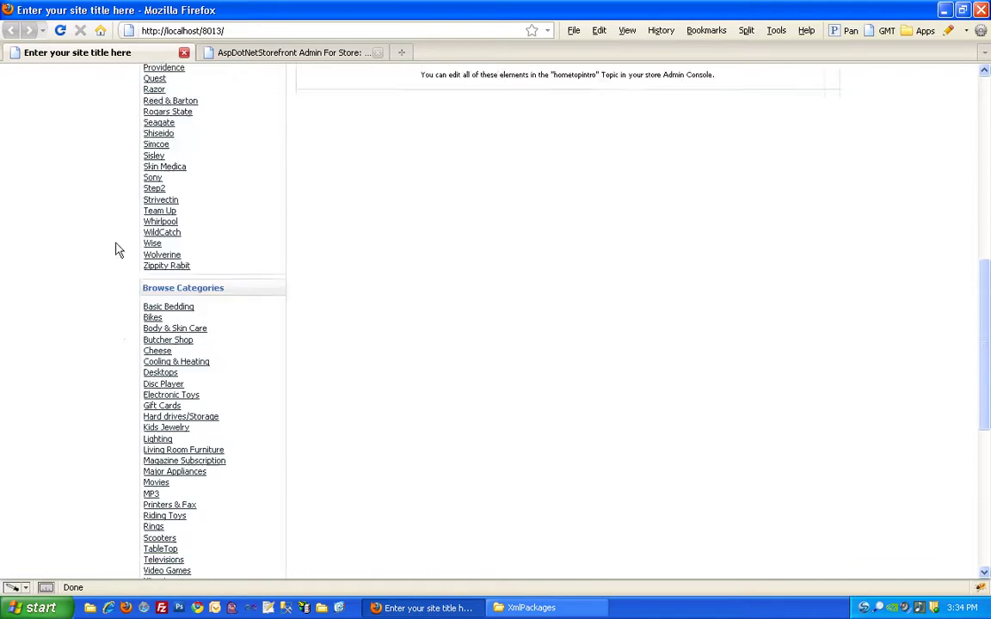
Switch back to the file explorer, view the images folder inside Skin_2, and return to the Skin_2 folder.
click(531, 608)
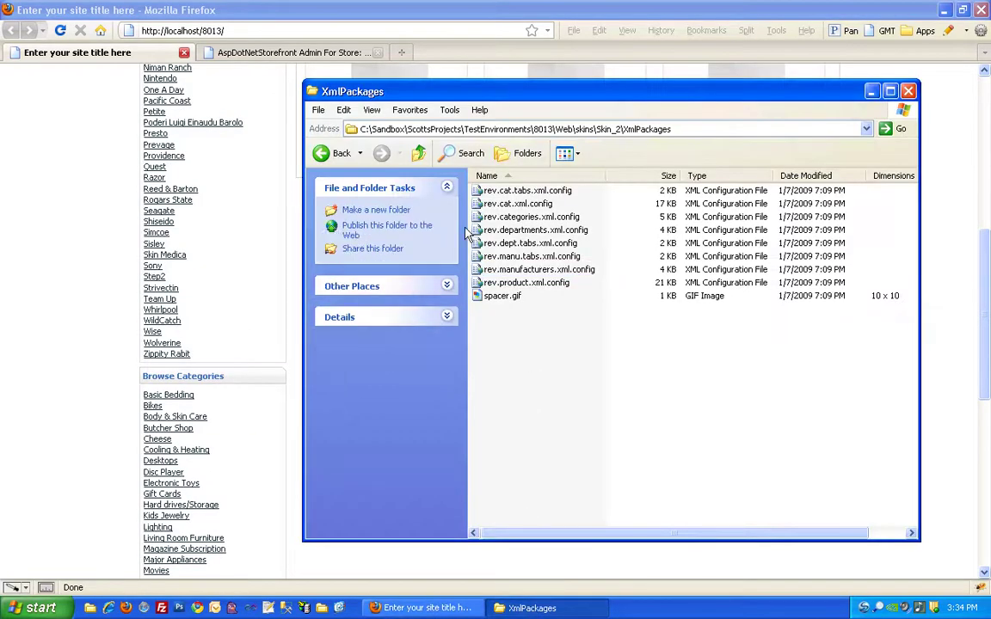
click(418, 153)
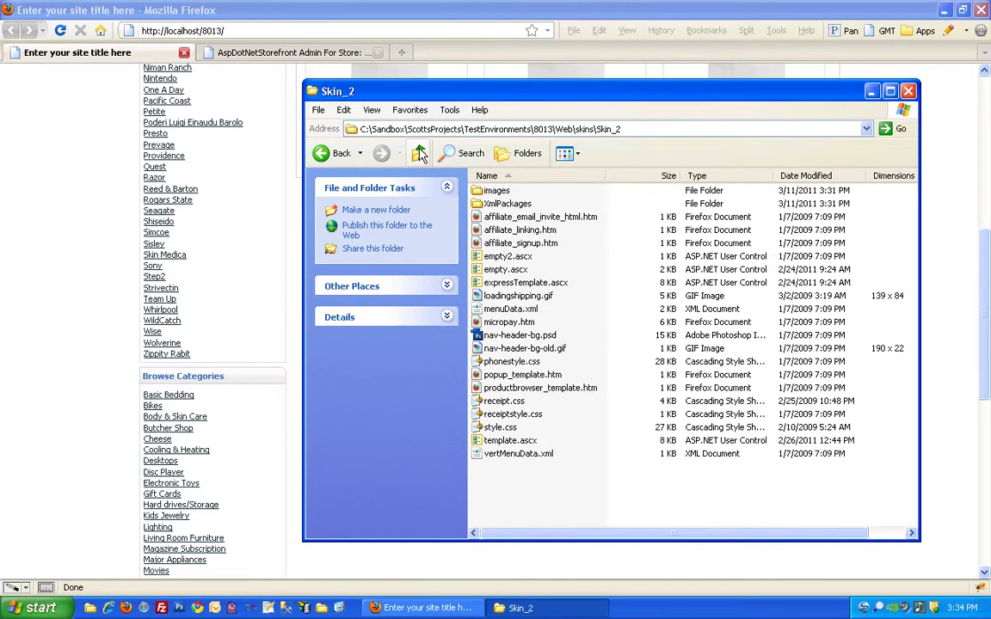
double_click(499, 191)
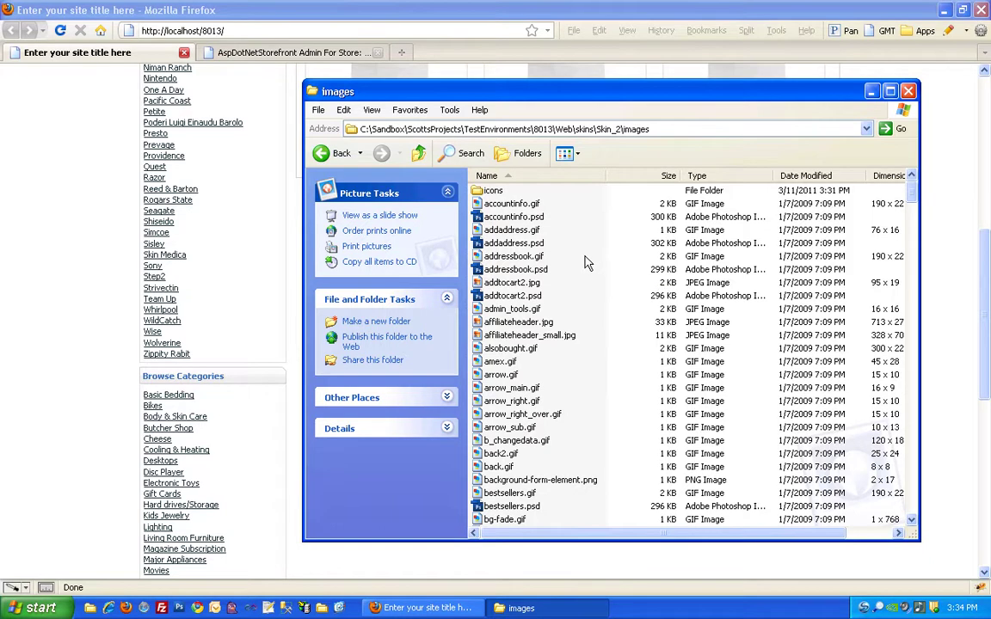
click(422, 154)
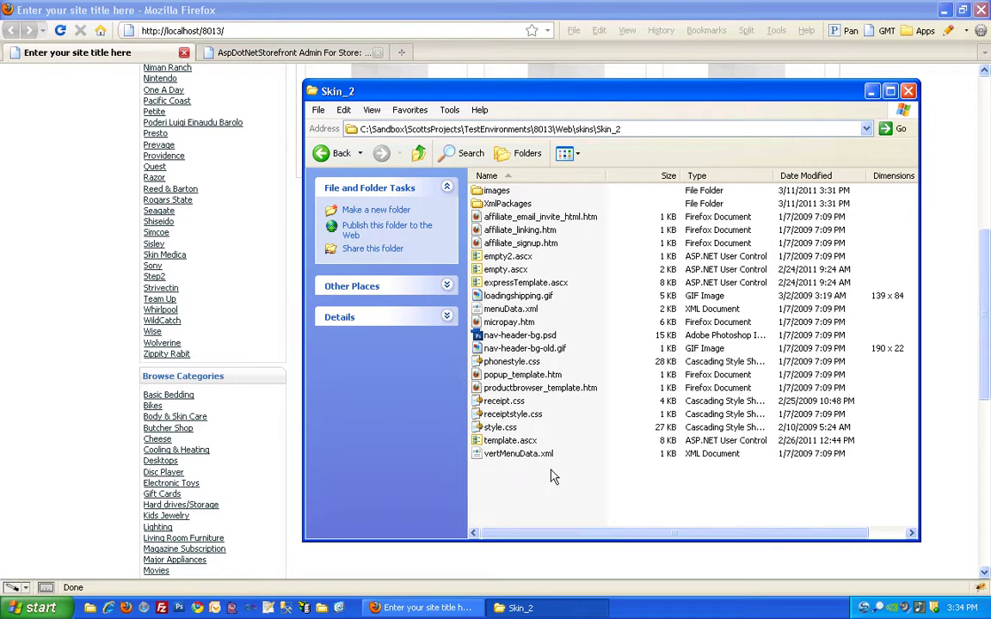
Open template.ascx from the Skin_2 folder in Notepad++ and set its syntax highlighting language to HTML.
click(510, 442)
right_click(509, 441)
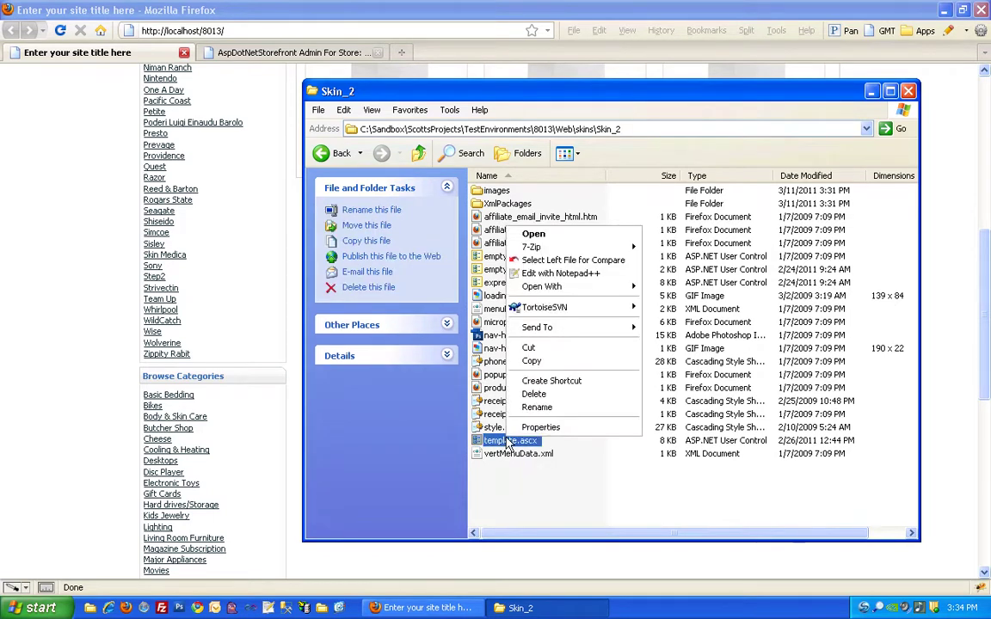
click(581, 273)
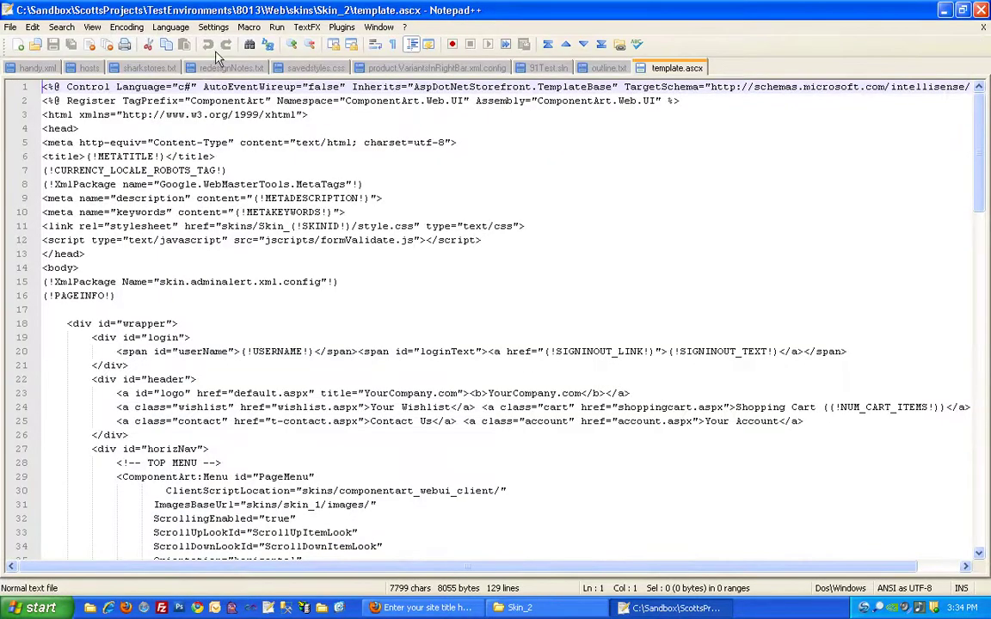
click(171, 26)
mouse_move(181, 122)
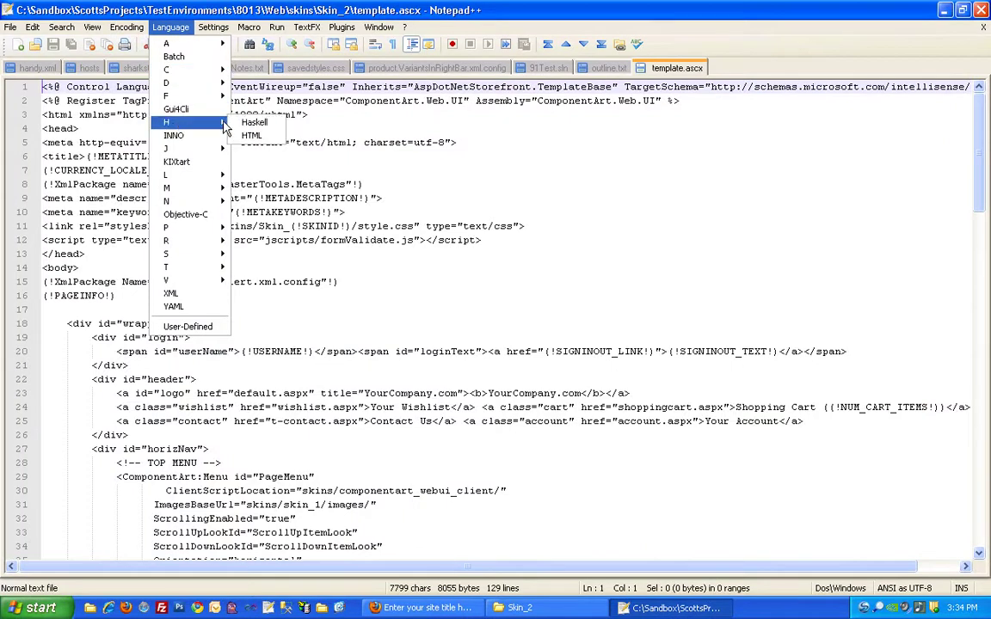
click(248, 135)
click(343, 169)
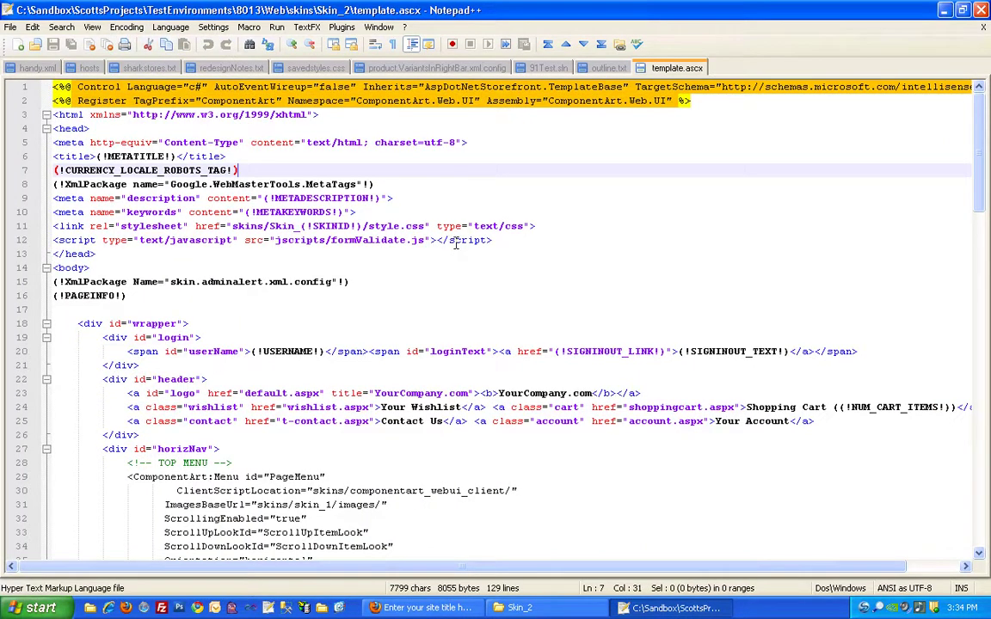
Examine the head tokens, login and header divs, and the ComponentArt top menu markup in template.ascx.
scroll(456, 246, down, 1)
scroll(456, 246, up, 1)
scroll(453, 253, down, 5)
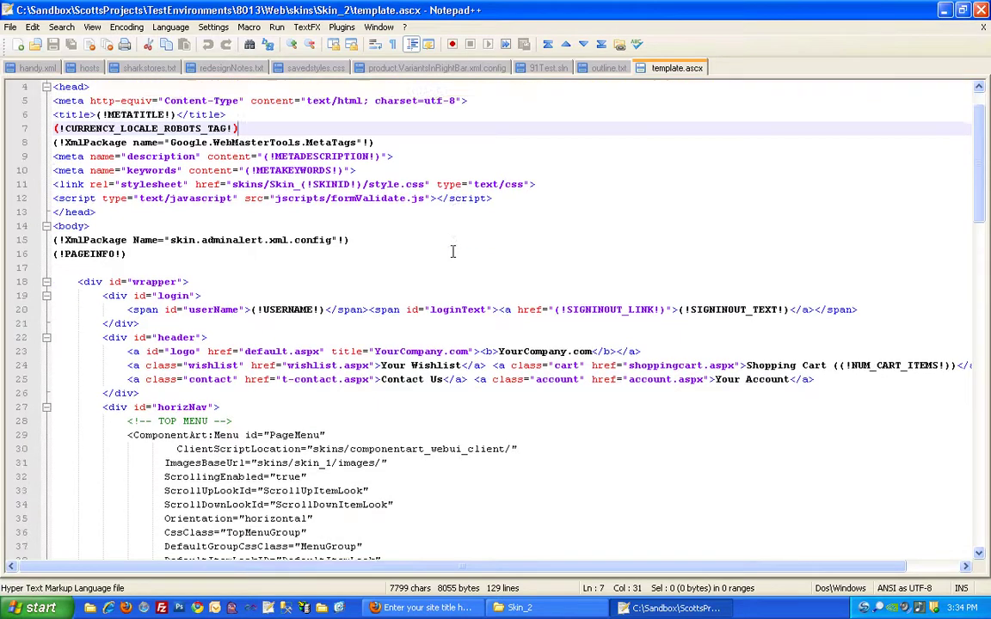
scroll(452, 254, down, 1)
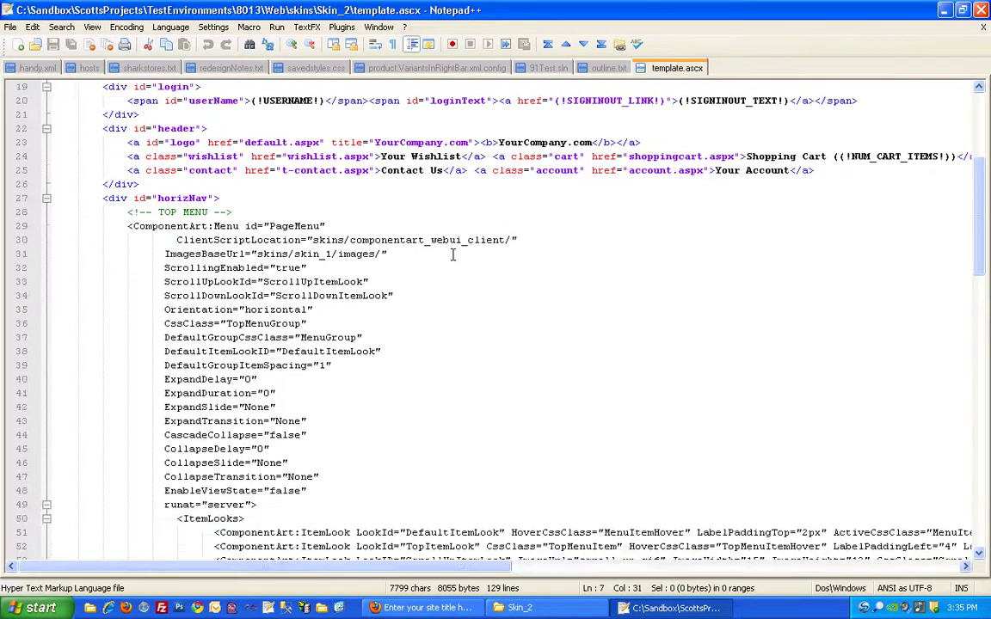
scroll(453, 253, down, 2)
scroll(445, 254, down, 2)
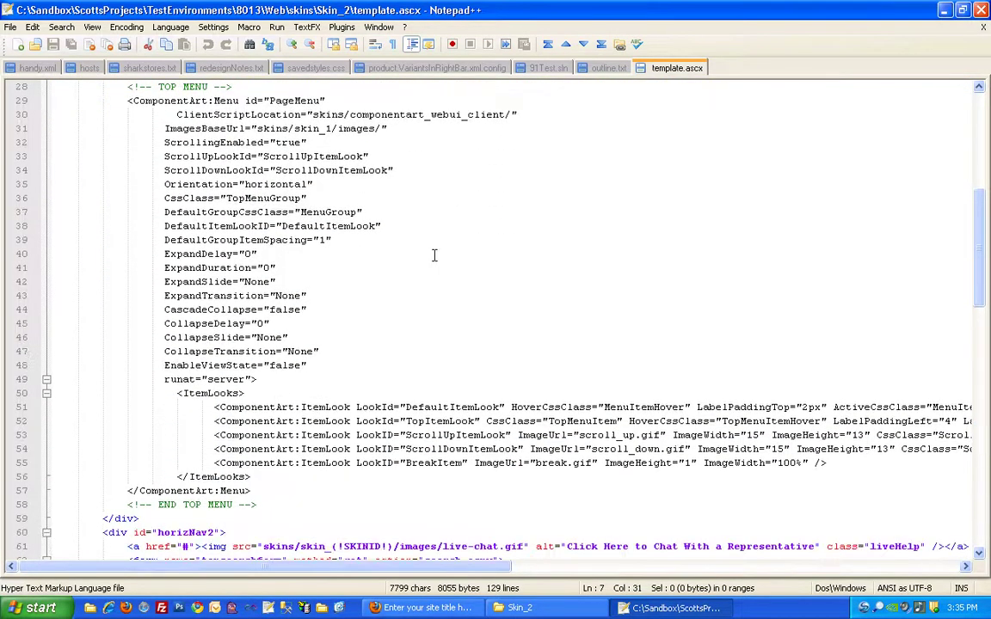
scroll(435, 254, up, 3)
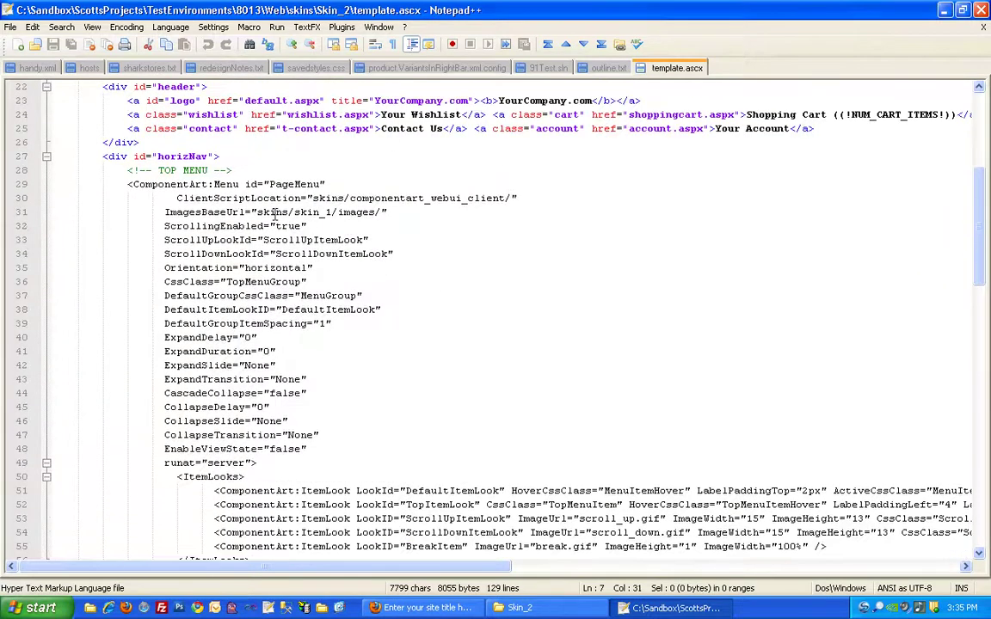
click(183, 184)
scroll(284, 230, up, 4)
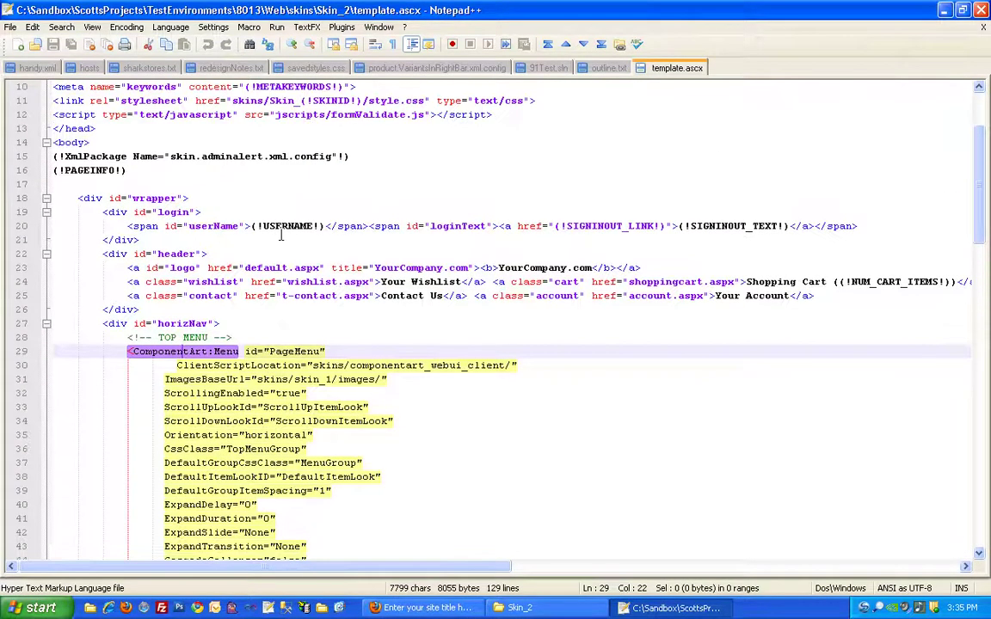
click(281, 238)
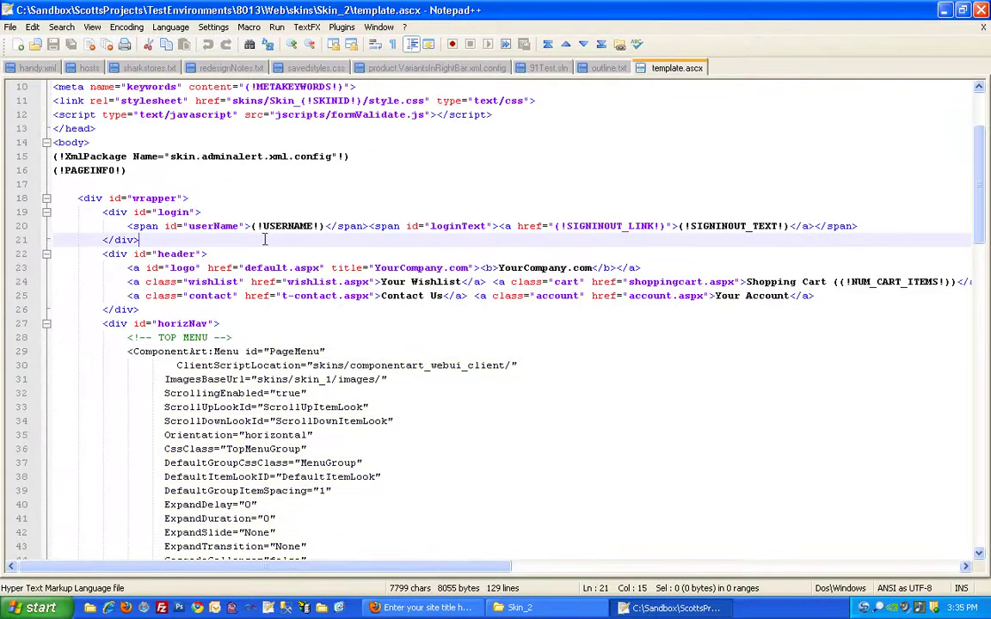
click(131, 174)
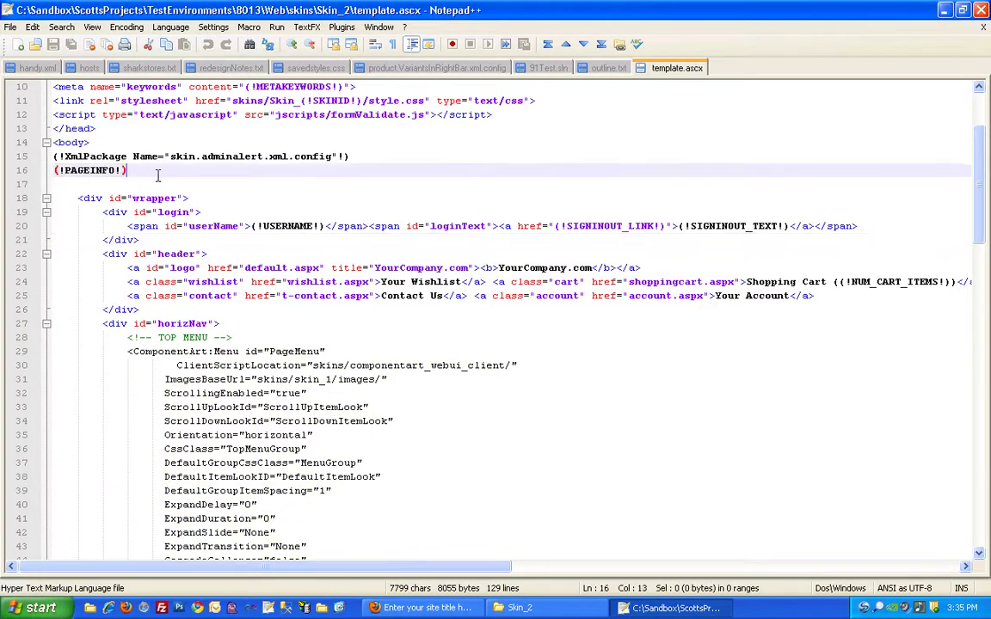
Review the search form, bodyWrapper, leftWrap XmlPackage tokens and content placeholder further down in template.ascx, then return to the top menu markup.
scroll(217, 226, down, 6)
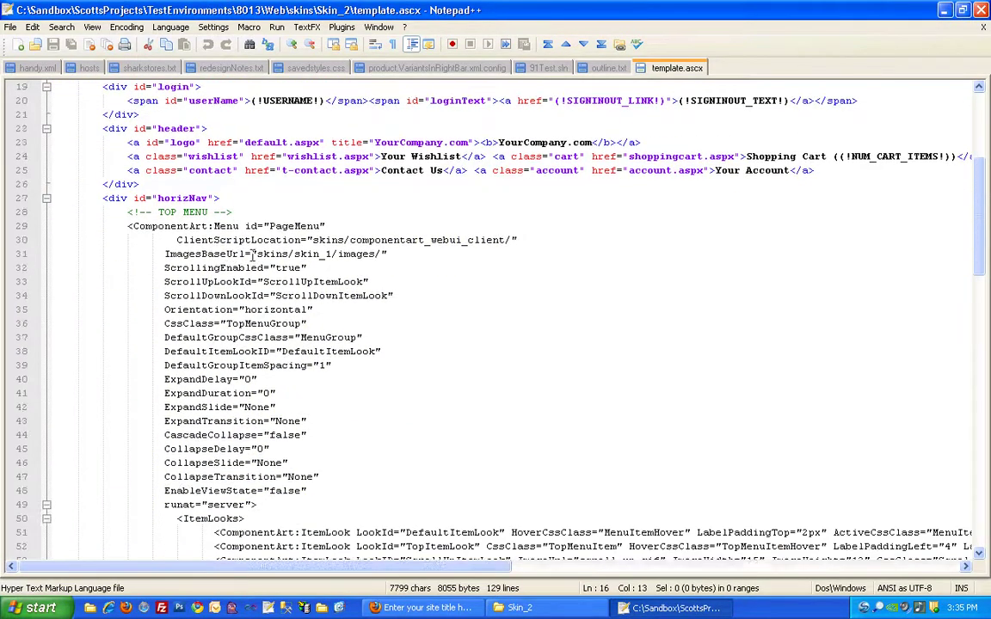
scroll(275, 281, down, 10)
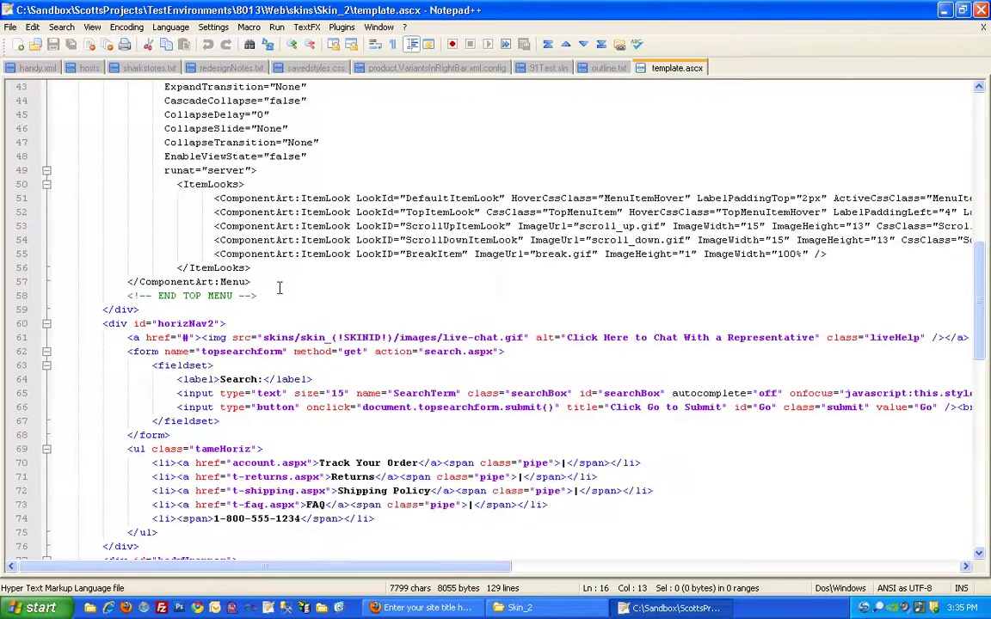
scroll(279, 291, down, 2)
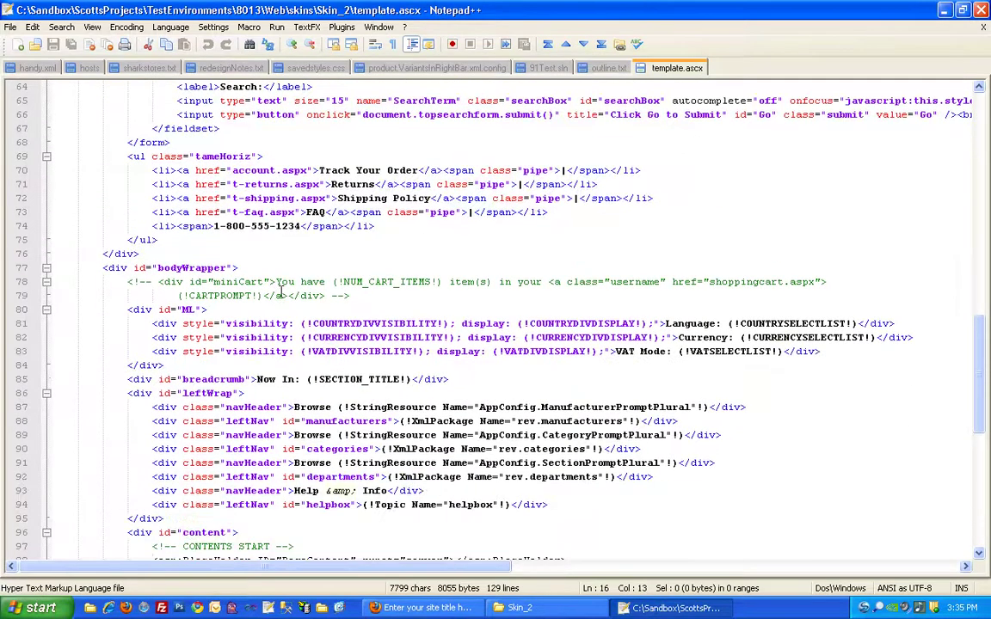
scroll(280, 291, down, 3)
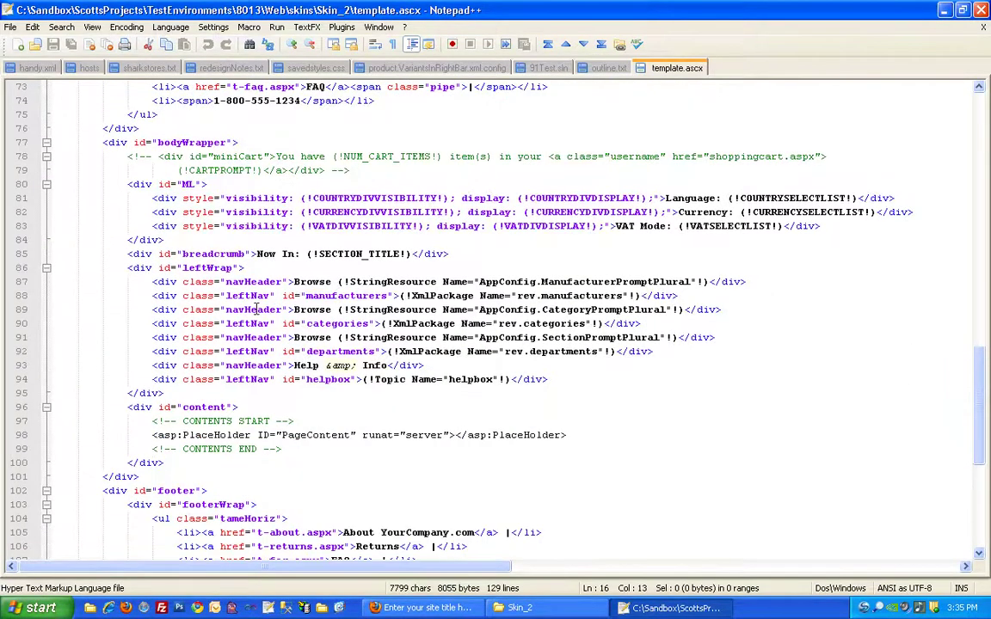
scroll(250, 317, down, 1)
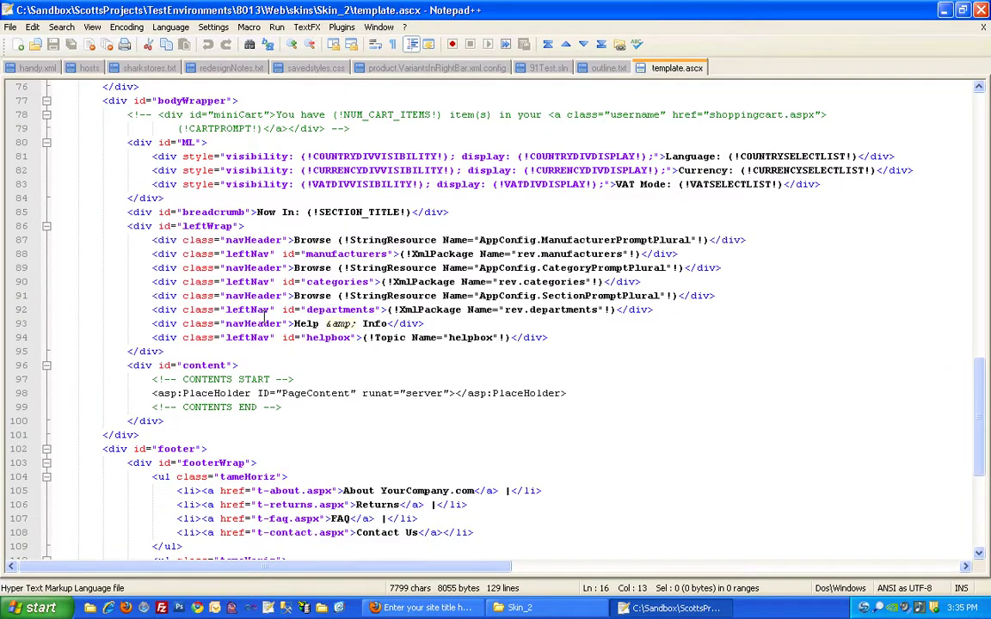
scroll(265, 316, up, 14)
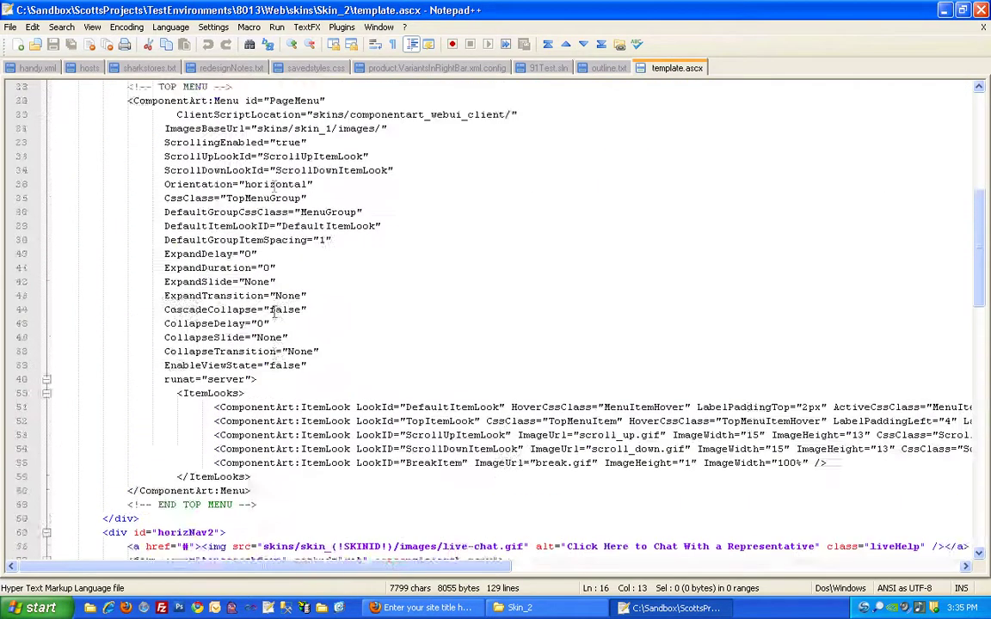
scroll(273, 312, up, 3)
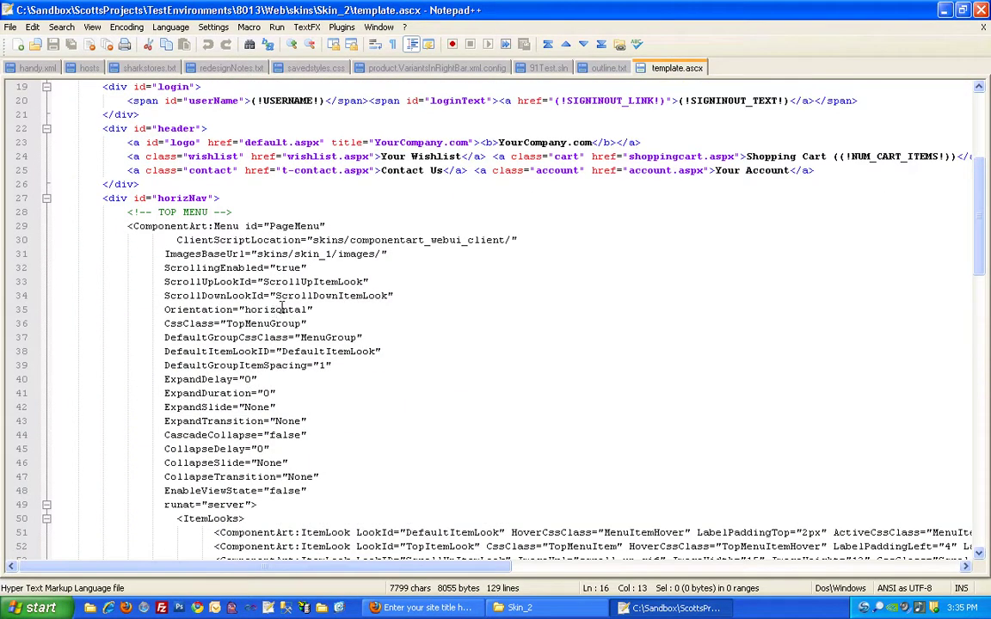
Close template.ascx and open style.css from the Skin_2 folder in Notepad++.
click(981, 28)
click(945, 12)
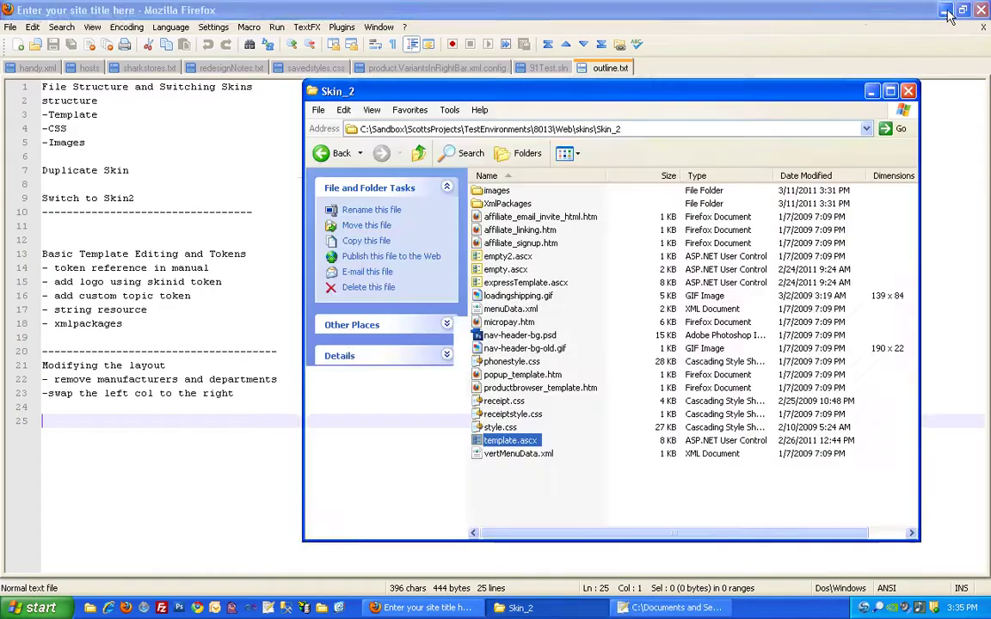
click(506, 428)
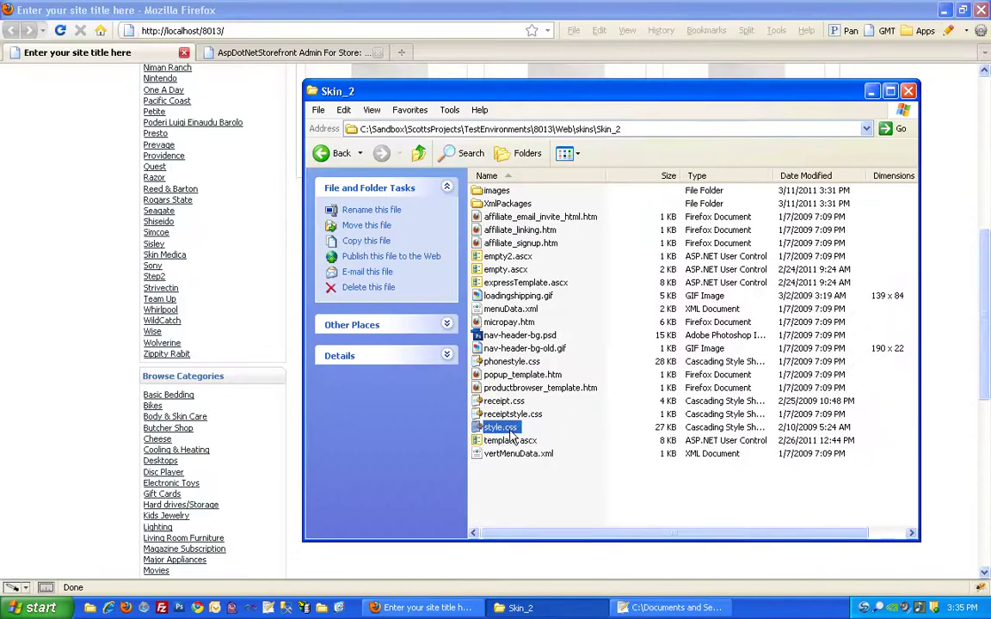
right_click(512, 433)
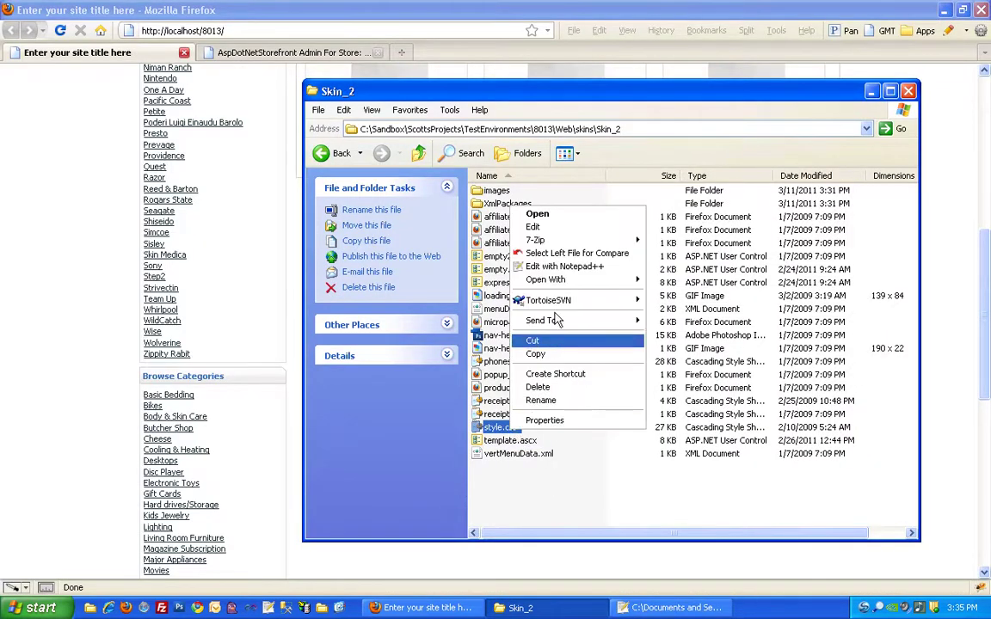
click(565, 267)
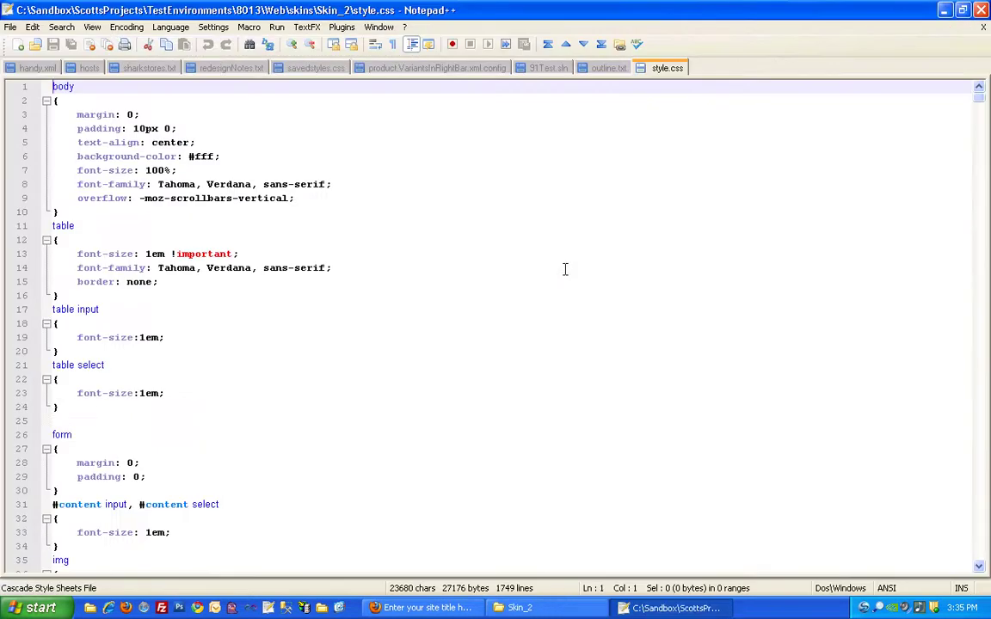
Look through the skin's style rules in style.css, from the table rules down to the tameHoriz list rules.
click(565, 269)
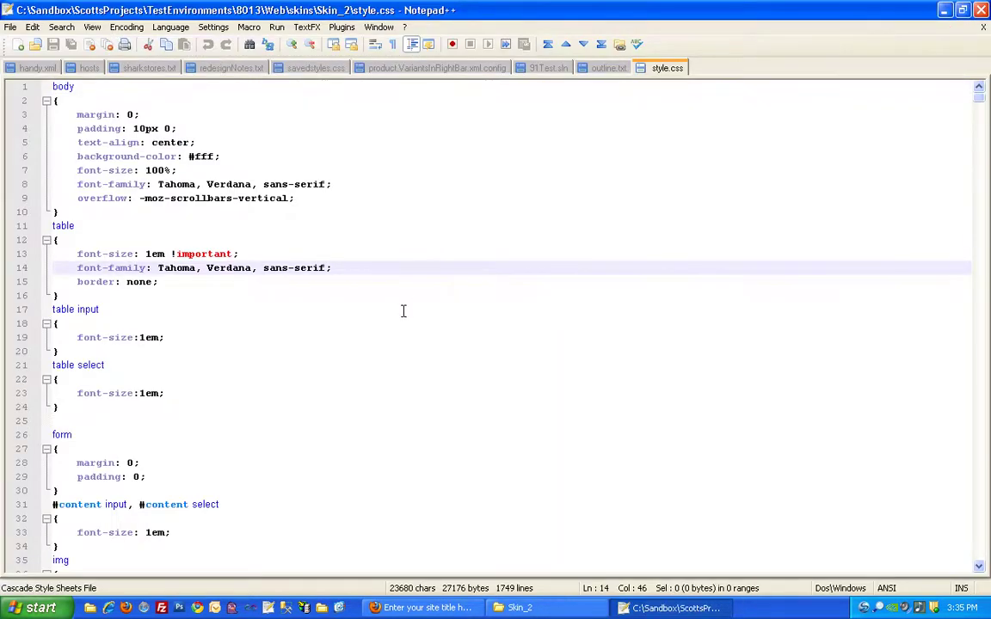
scroll(402, 311, down, 1)
scroll(398, 316, down, 2)
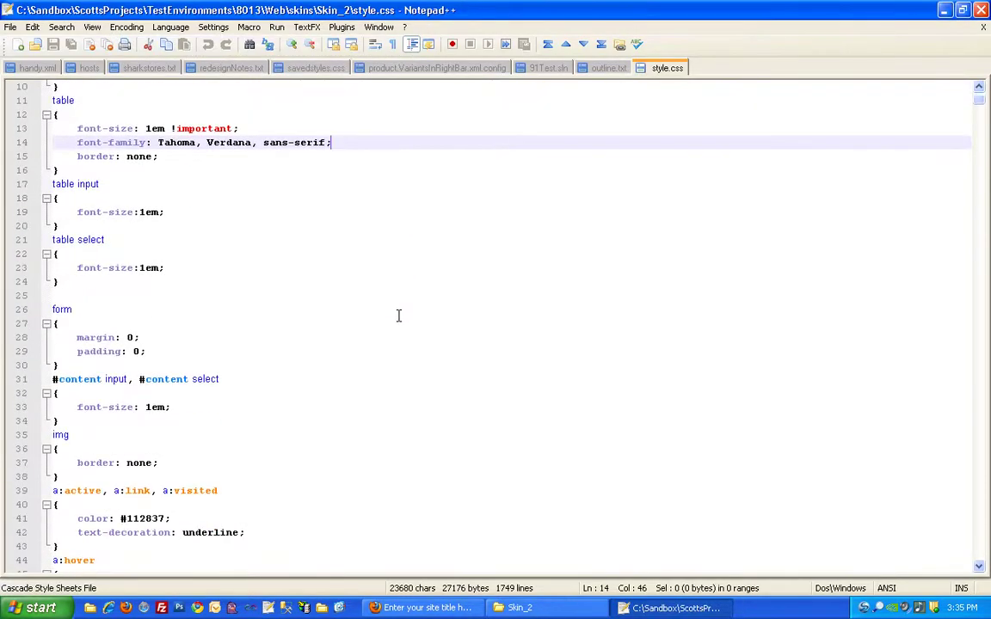
scroll(398, 316, down, 9)
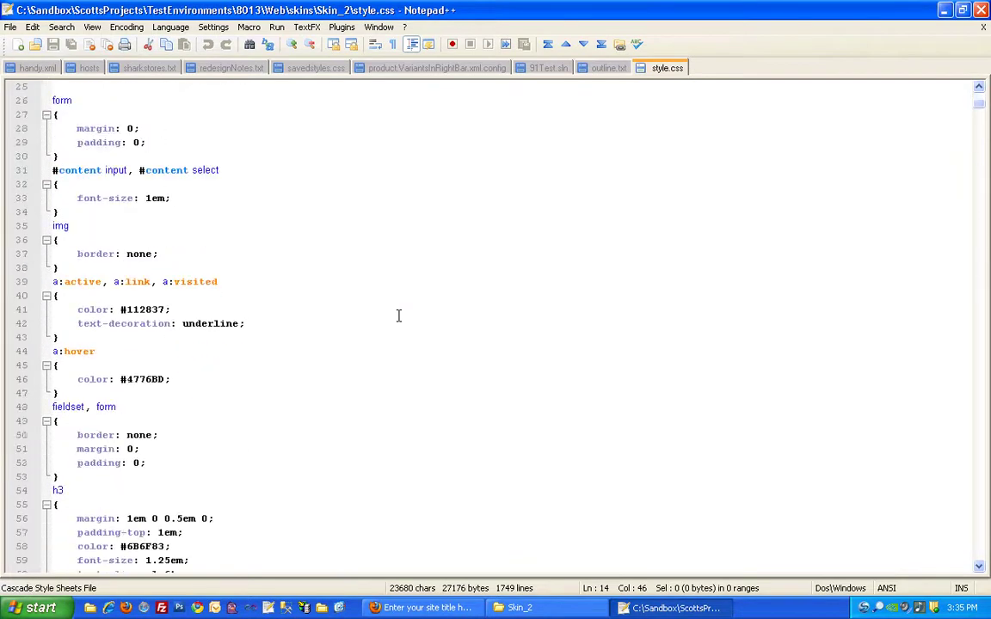
scroll(398, 317, down, 9)
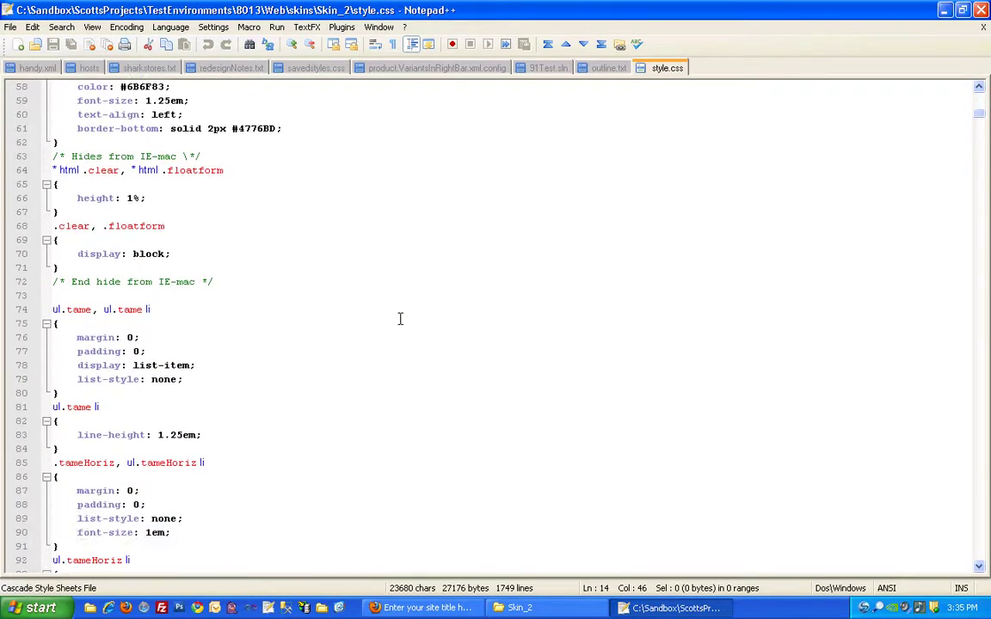